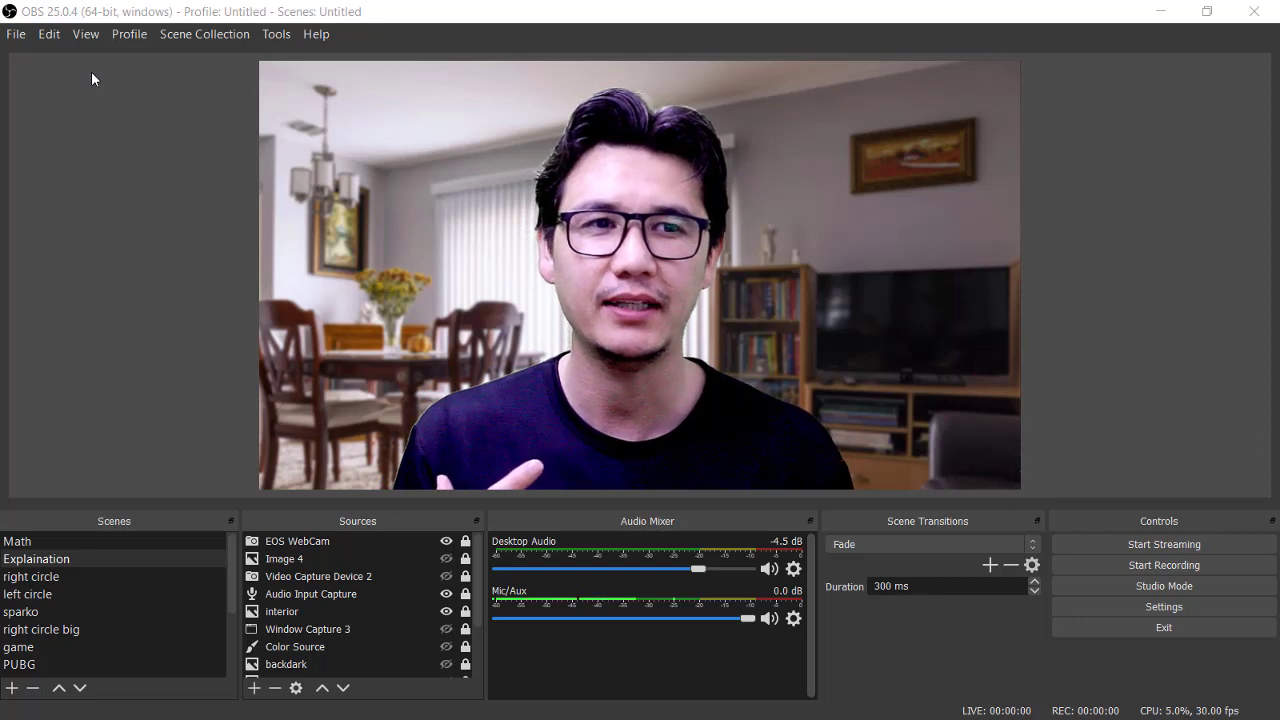
# Step: Switch to the Explaination scene to show the webcam presenter over the living-room background
pyautogui.click(122, 562)
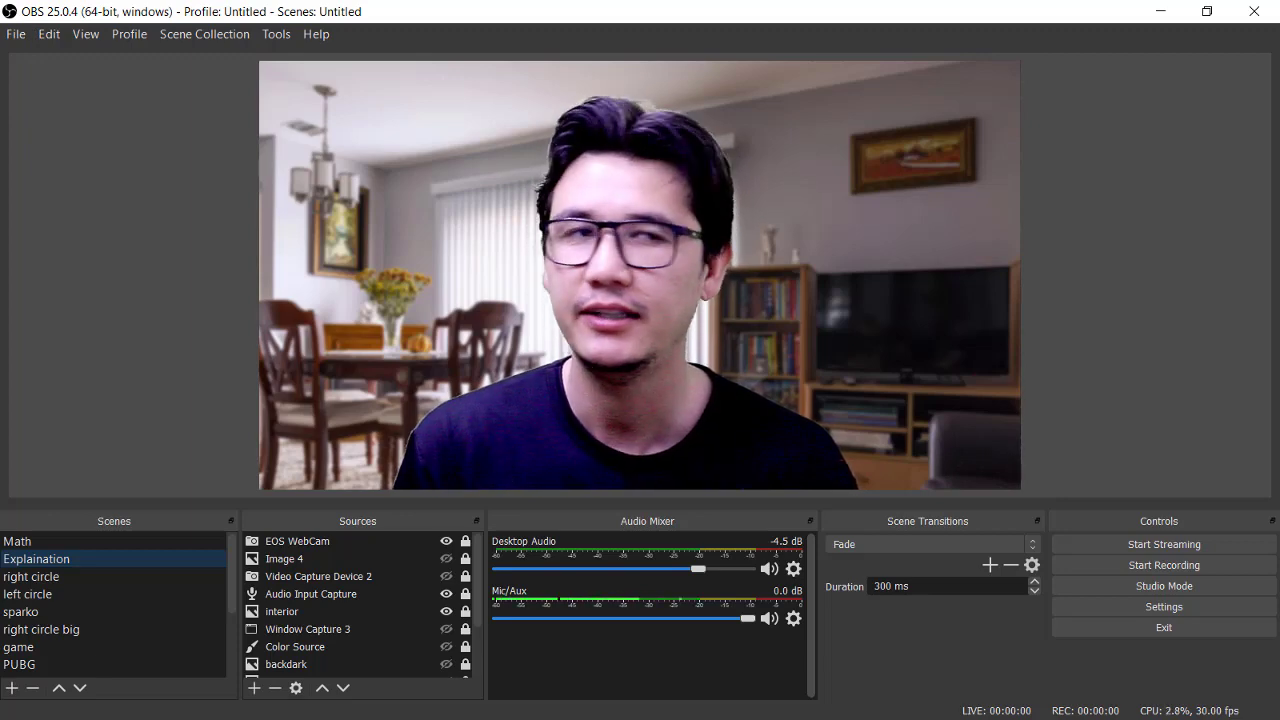
# Step: In a new Firefox tab, load google.com and search 'obs studio download' via the suggestion list
pyautogui.press('super')
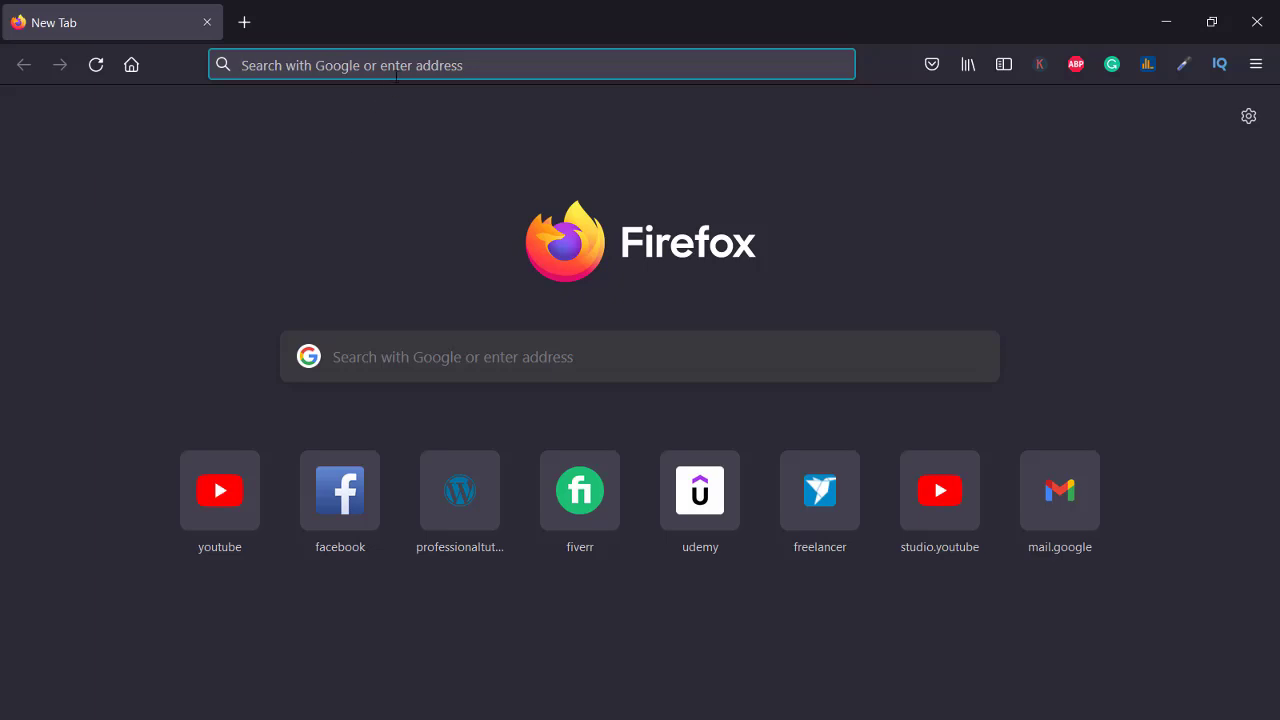
pyautogui.write('google.com/')
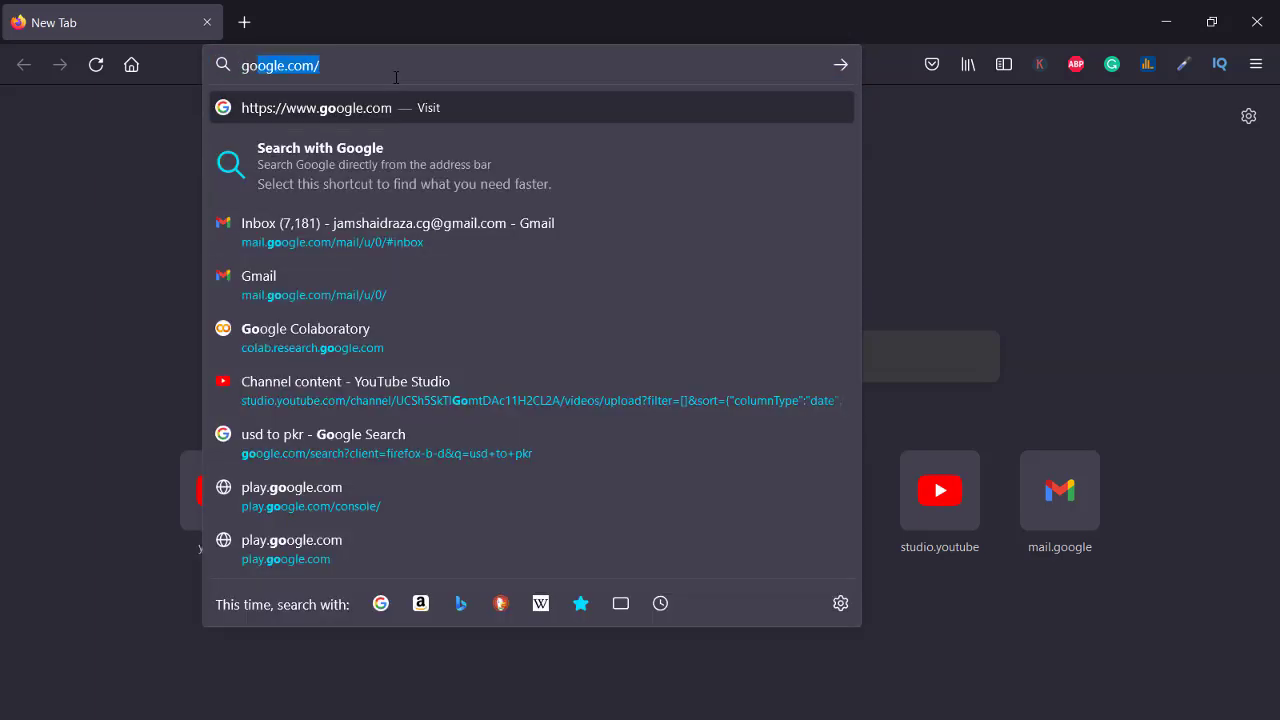
pyautogui.press('Return')
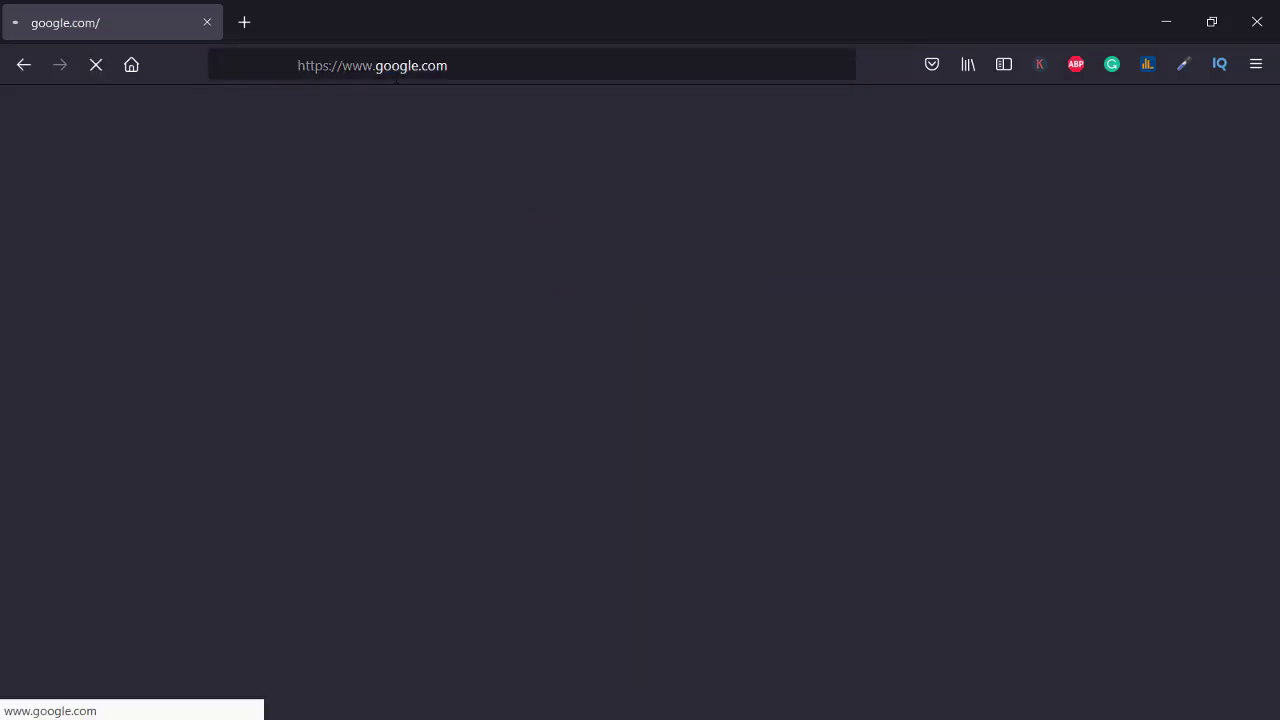
pyautogui.write('obs s')
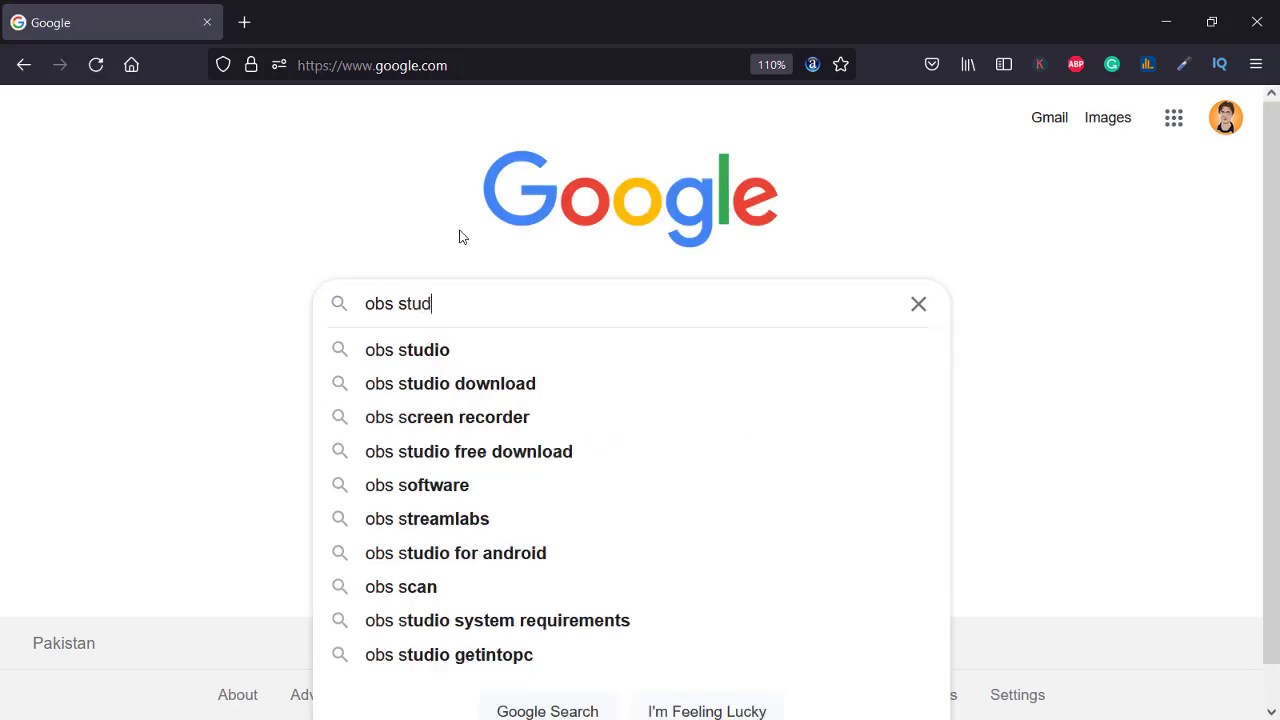
pyautogui.write('tud')
pyautogui.press('Down')
pyautogui.press('Down')
pyautogui.press('Return')
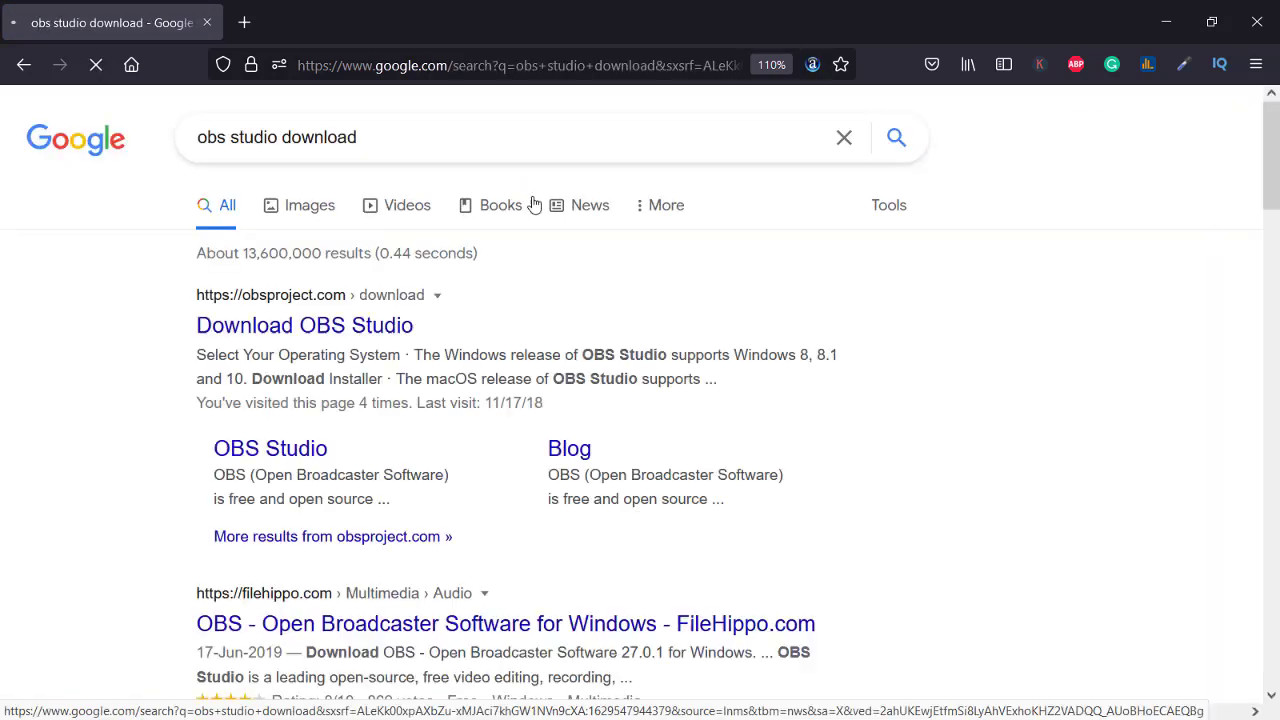
# Step: Visit obsproject.com's Download OBS Studio page, scroll to the installer buttons, then minimize Firefox
pyautogui.click(268, 336)
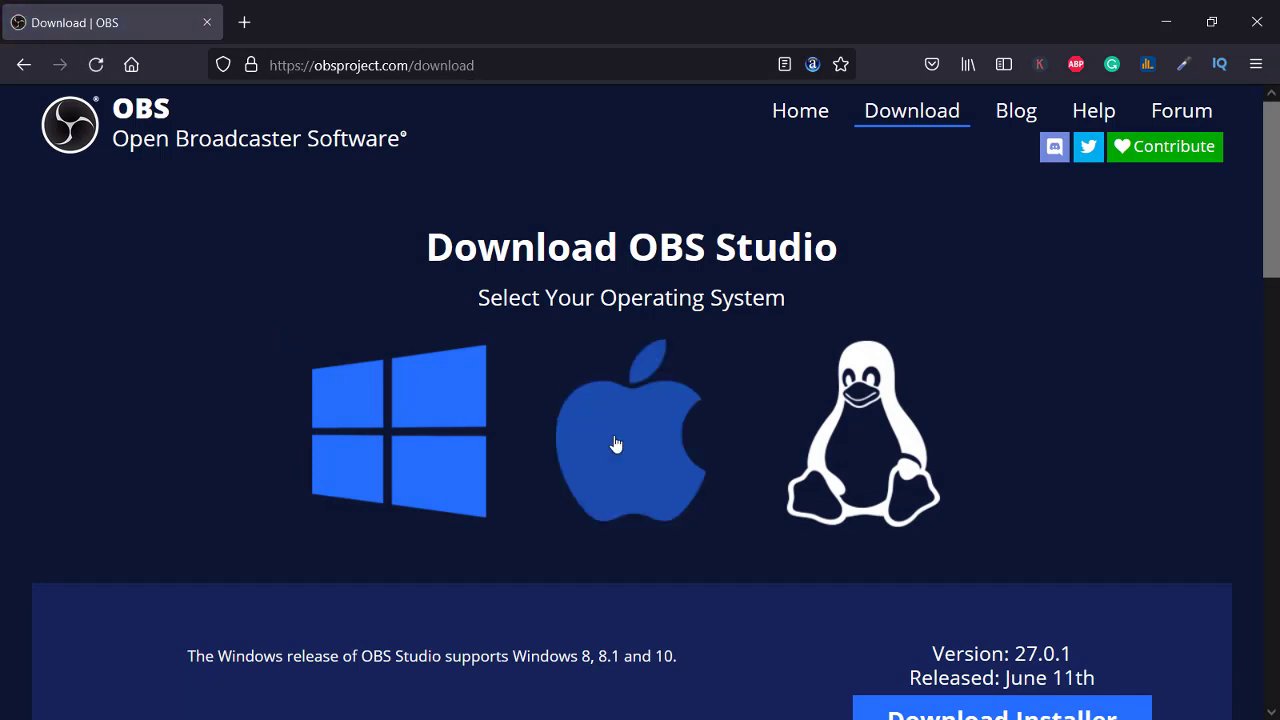
pyautogui.scroll(-1, 813, 432)
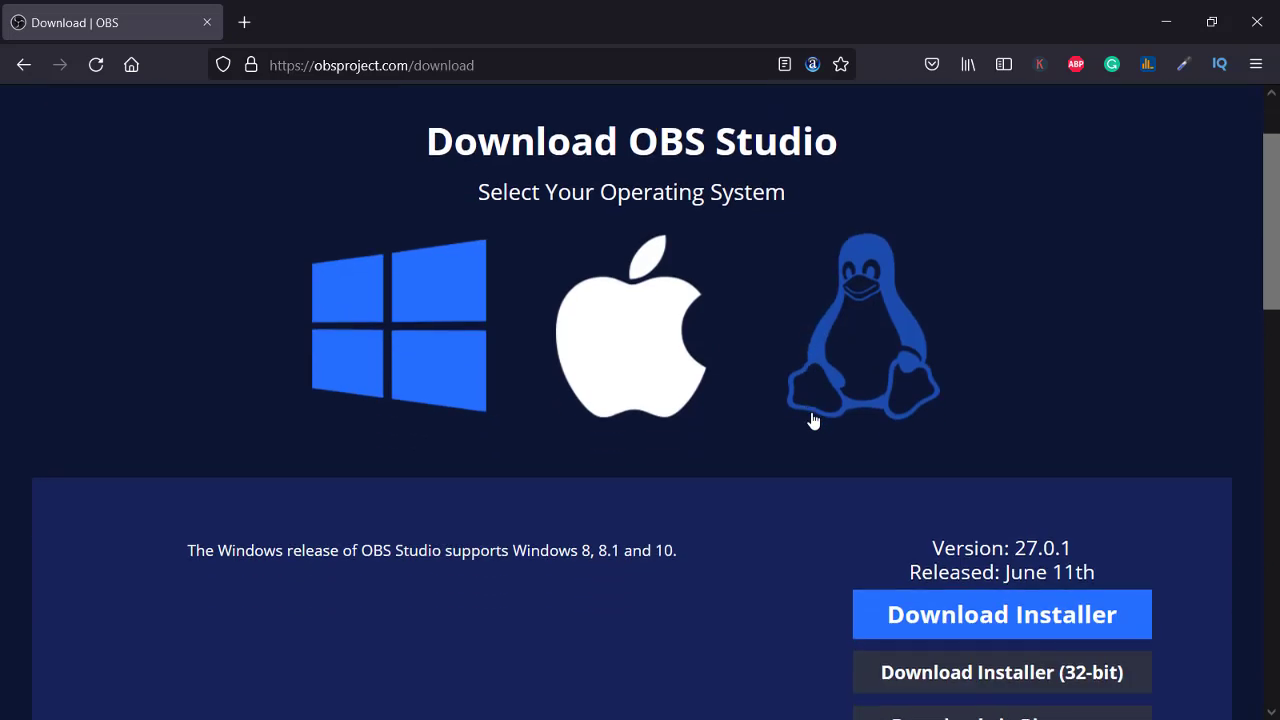
pyautogui.scroll(-1, 813, 421)
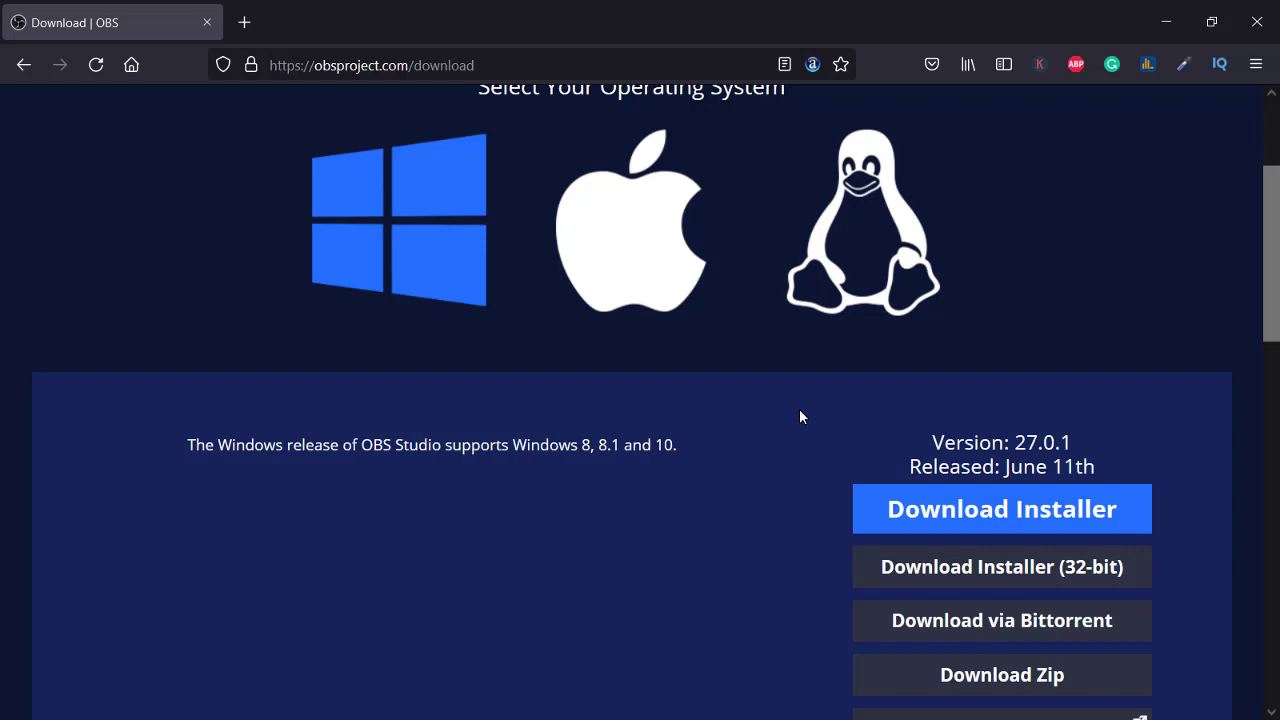
pyautogui.click(1165, 22)
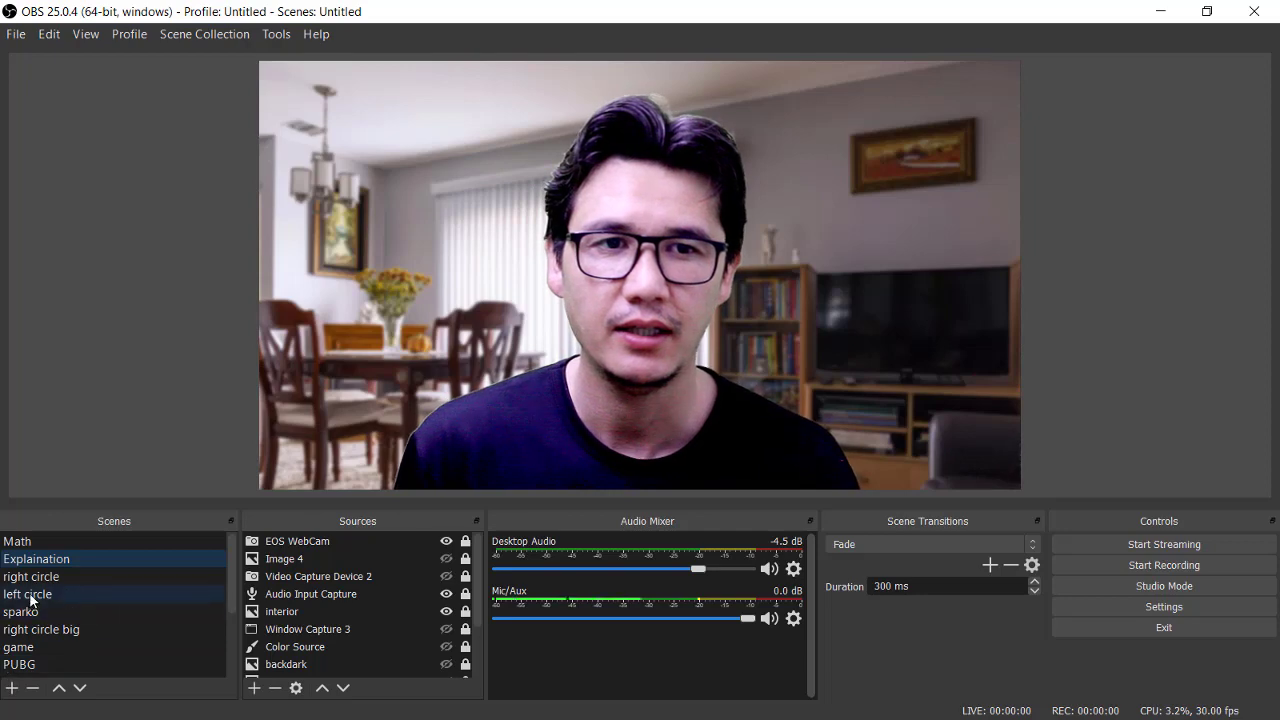
# Step: Switch to the Math scene and load professionaltutorial.com in a new private Firefox window
pyautogui.click(66, 536)
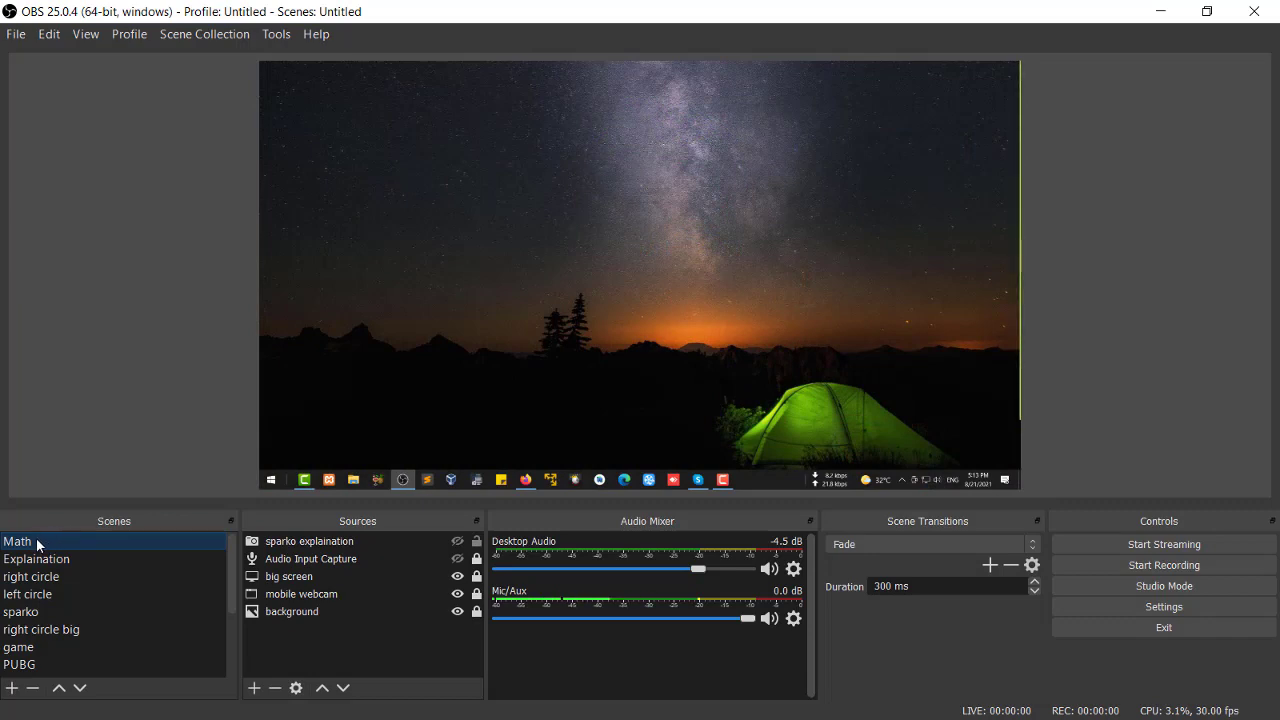
pyautogui.click(527, 476)
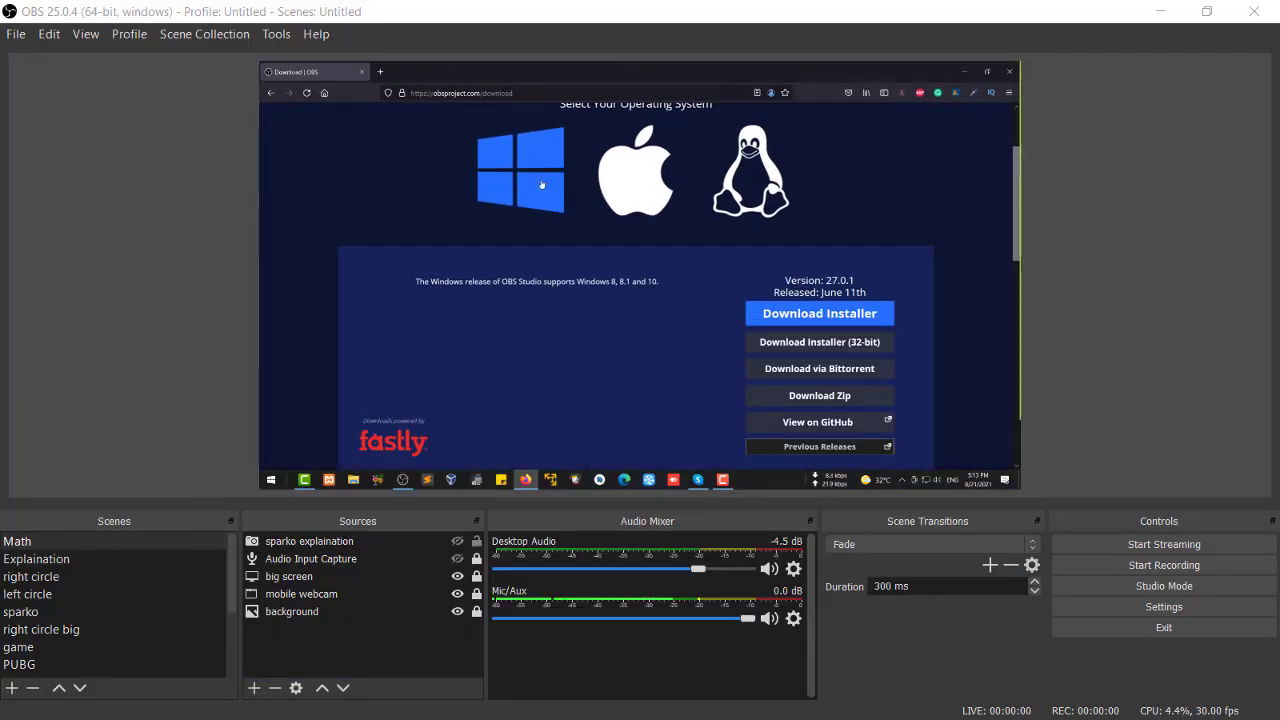
pyautogui.click(1009, 92)
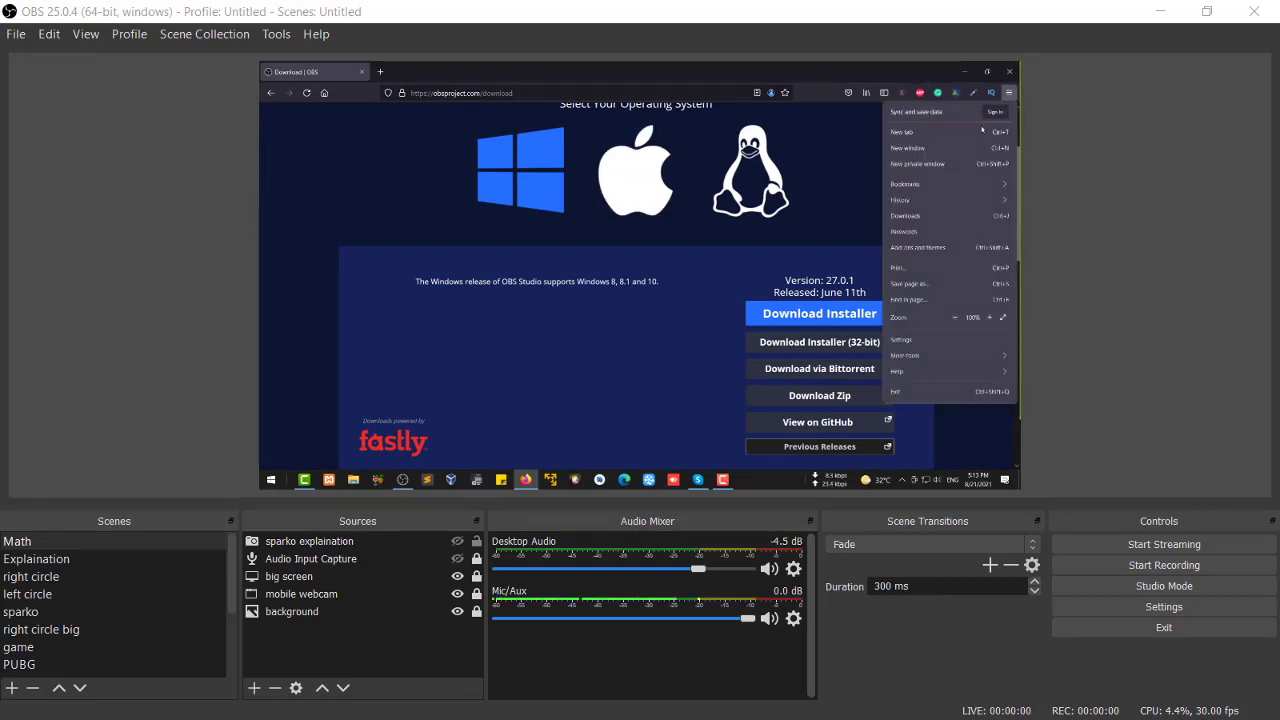
pyautogui.click(947, 163)
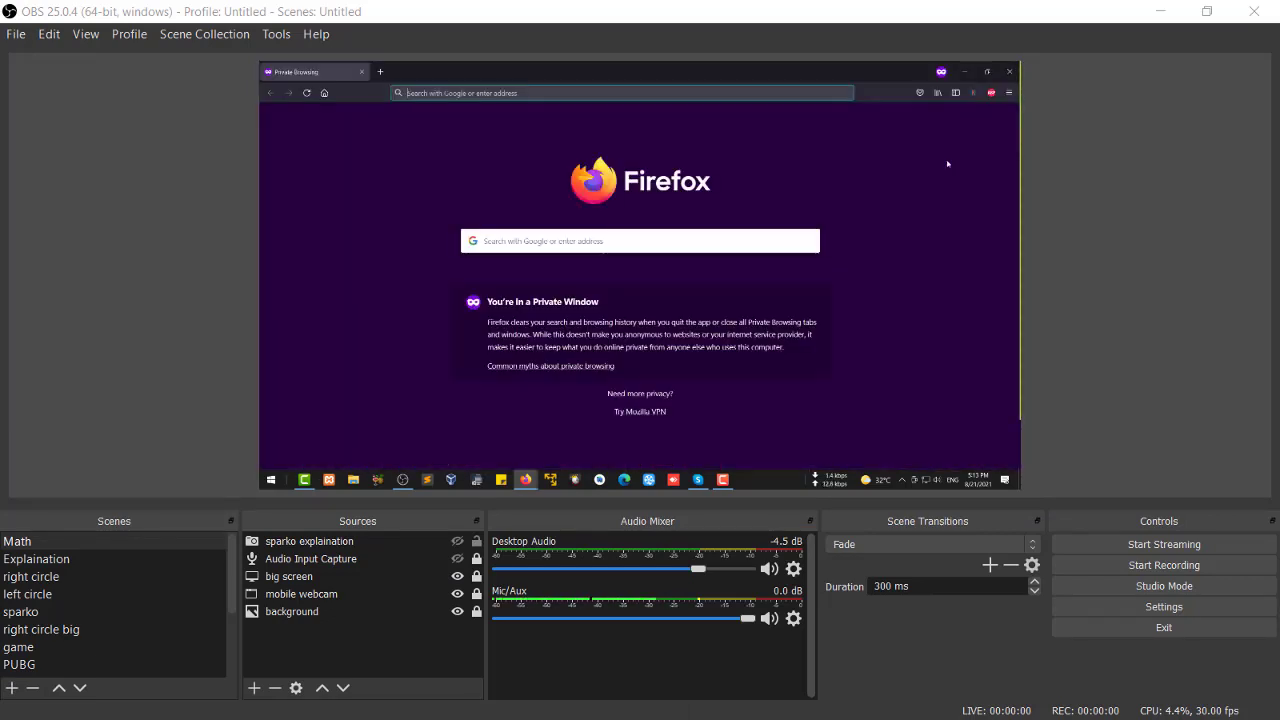
pyautogui.write('professionaltutorial.com/')
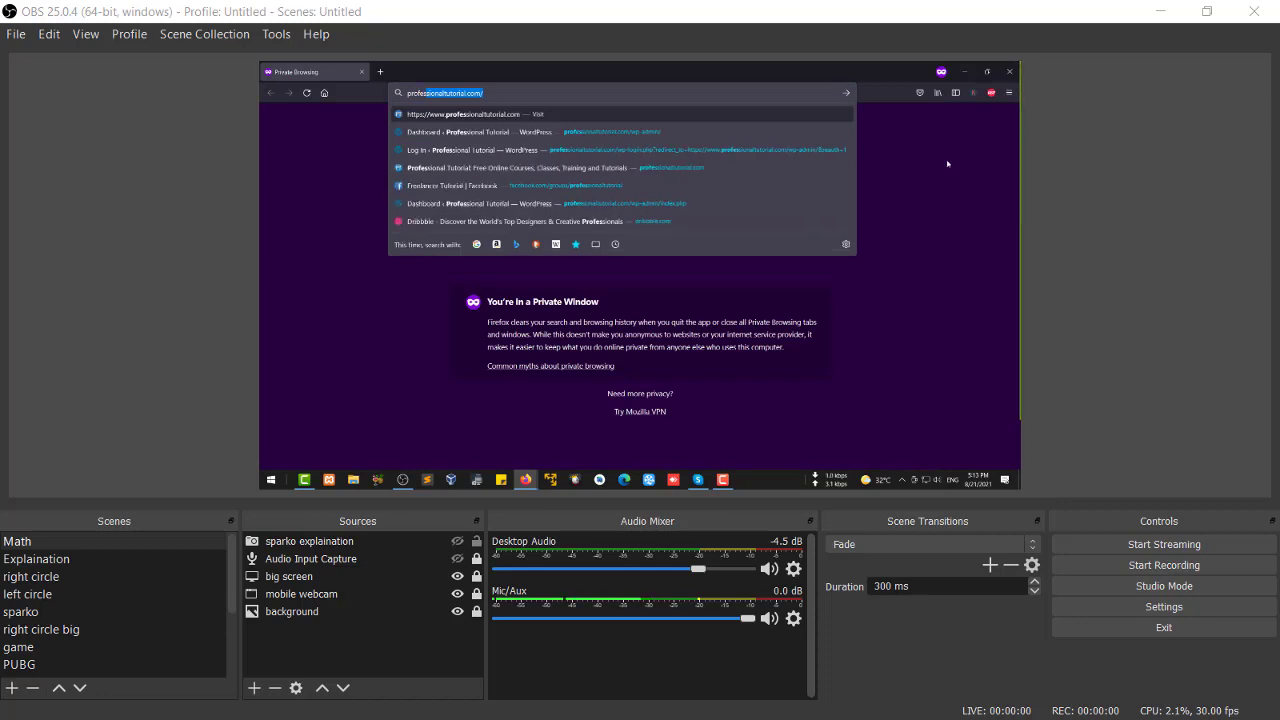
pyautogui.press('Return')
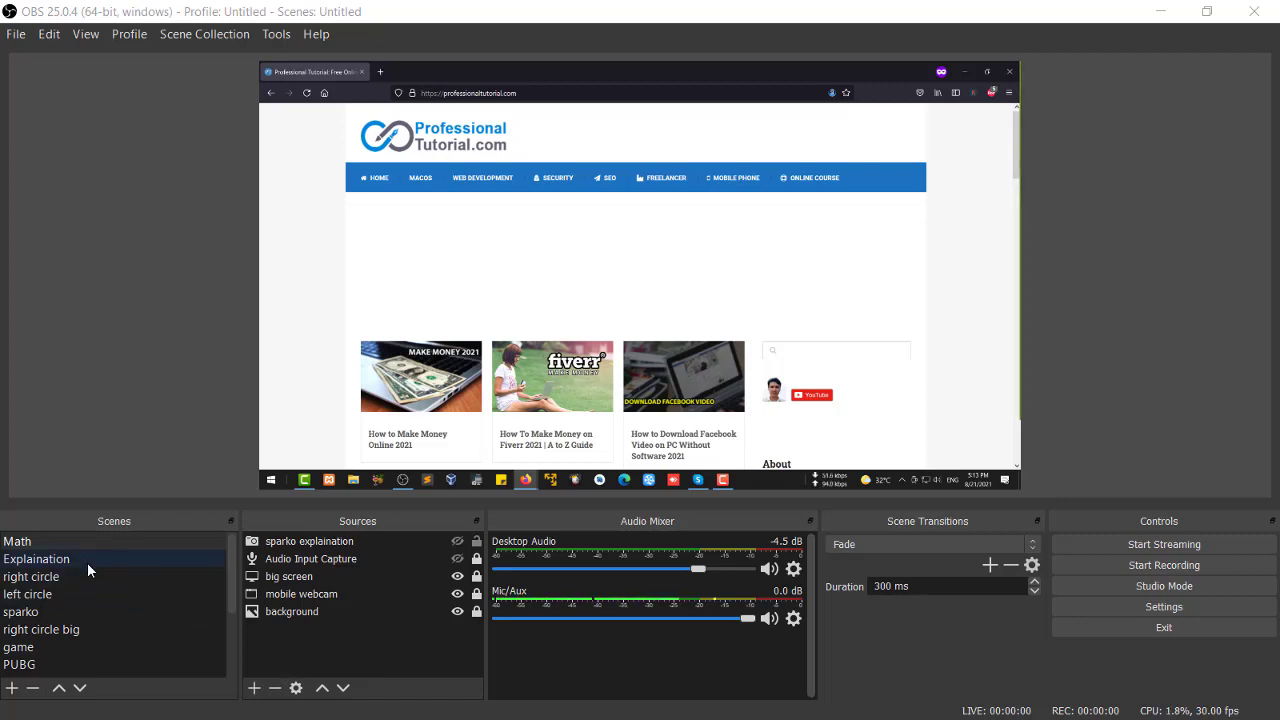
pyautogui.click(254, 688)
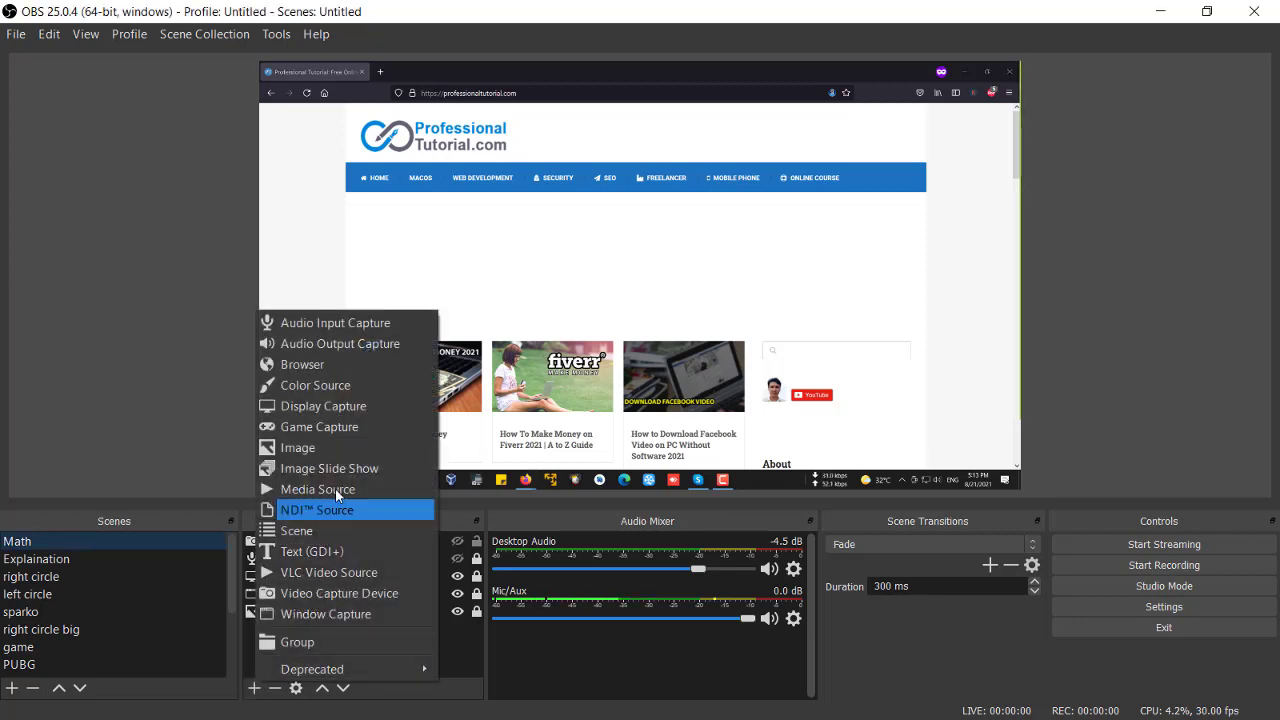
pyautogui.click(243, 636)
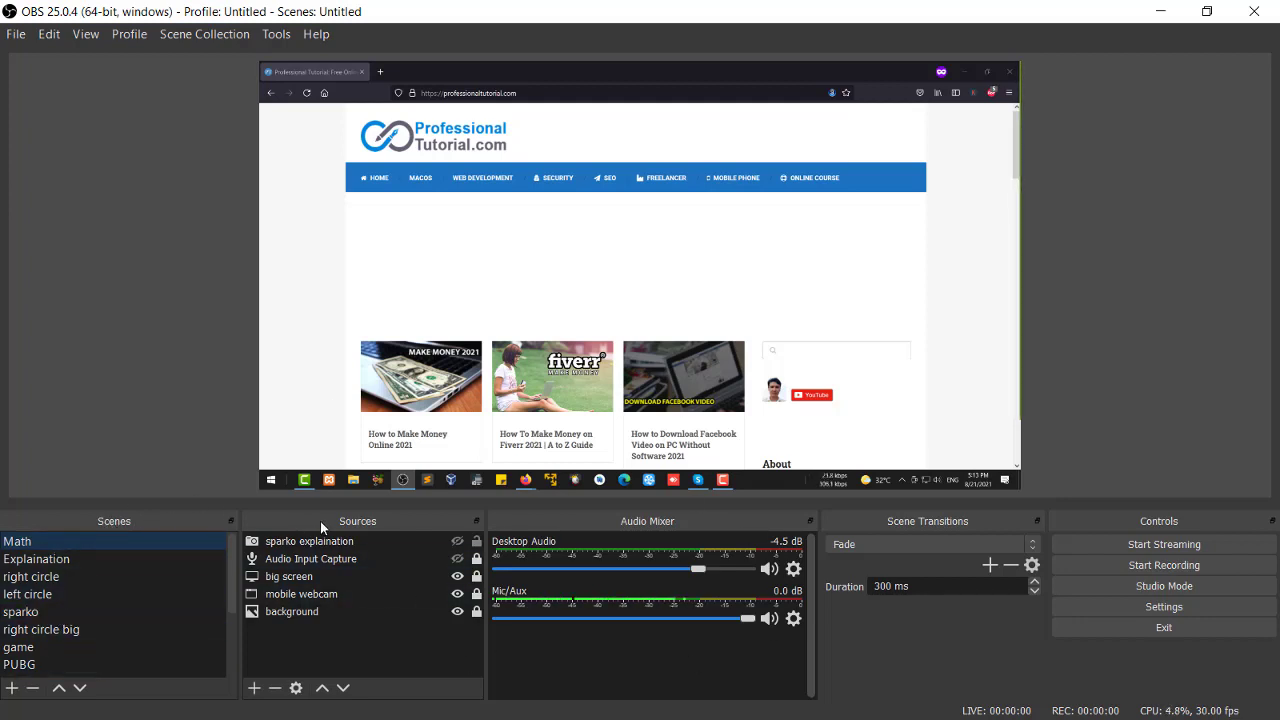
# Step: Add a new empty scene named 'YouTube Tutorial'
pyautogui.click(11, 689)
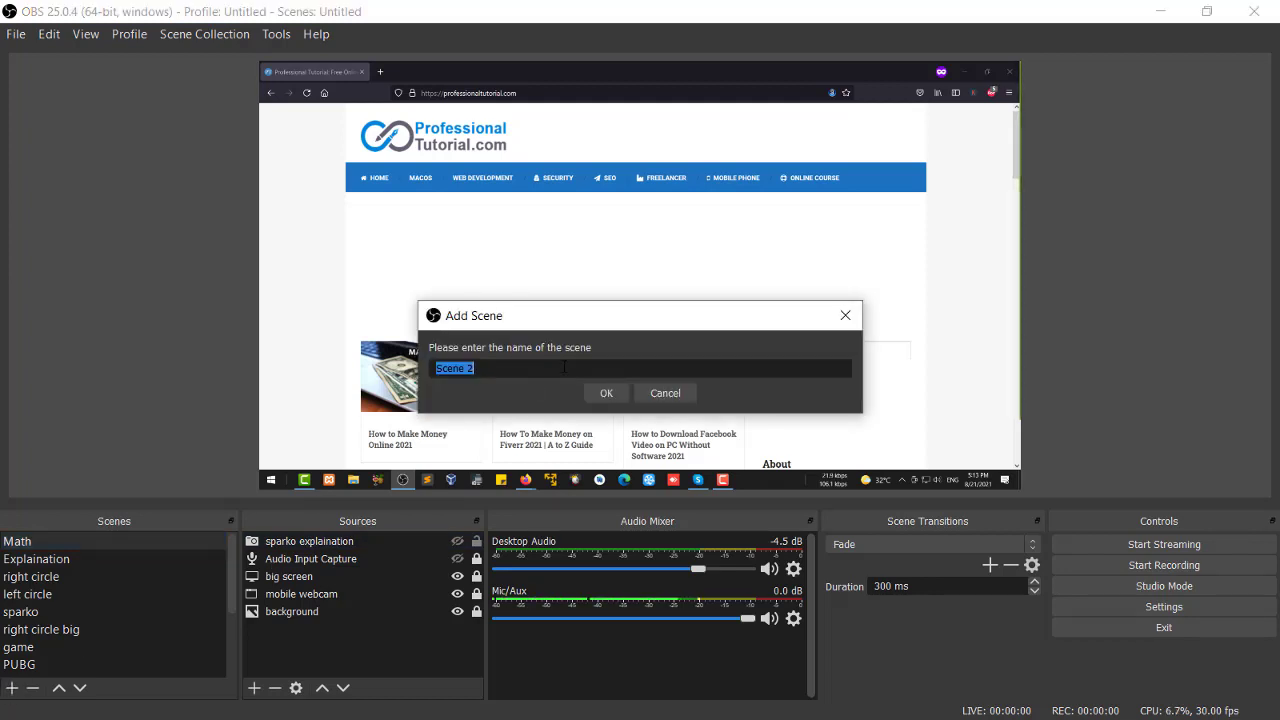
pyautogui.write('You')
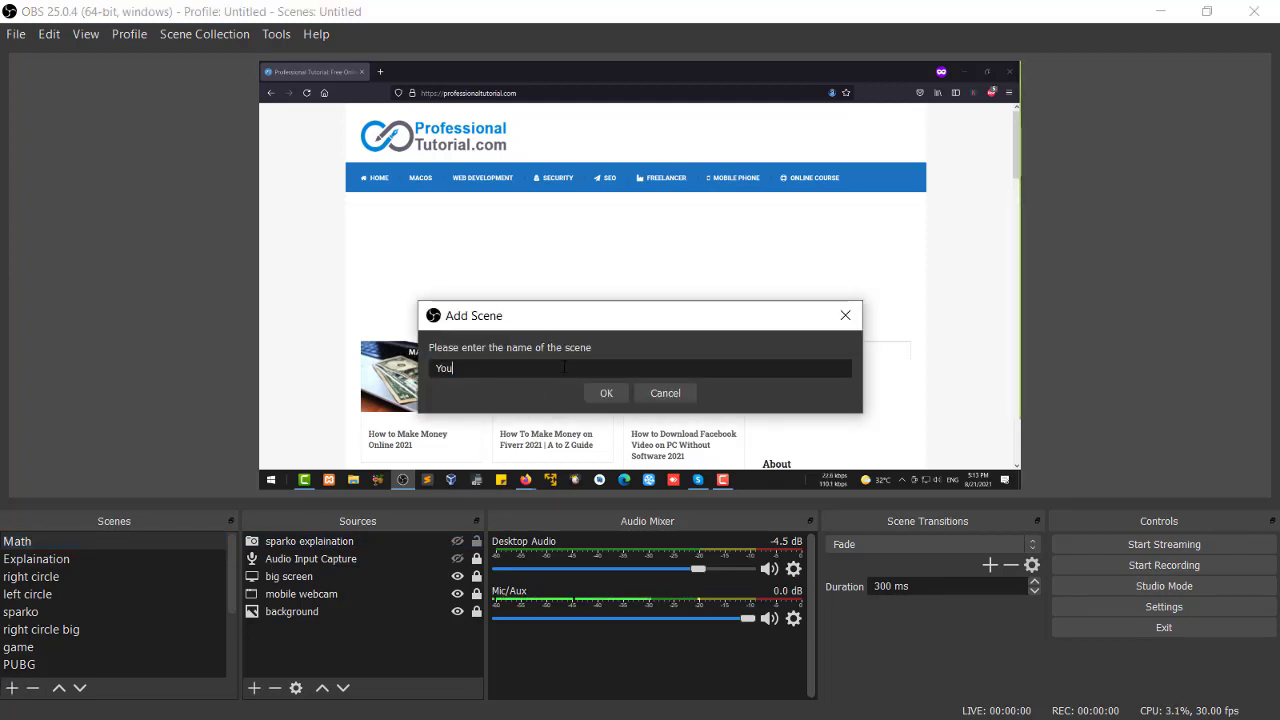
pyautogui.write('tTube')
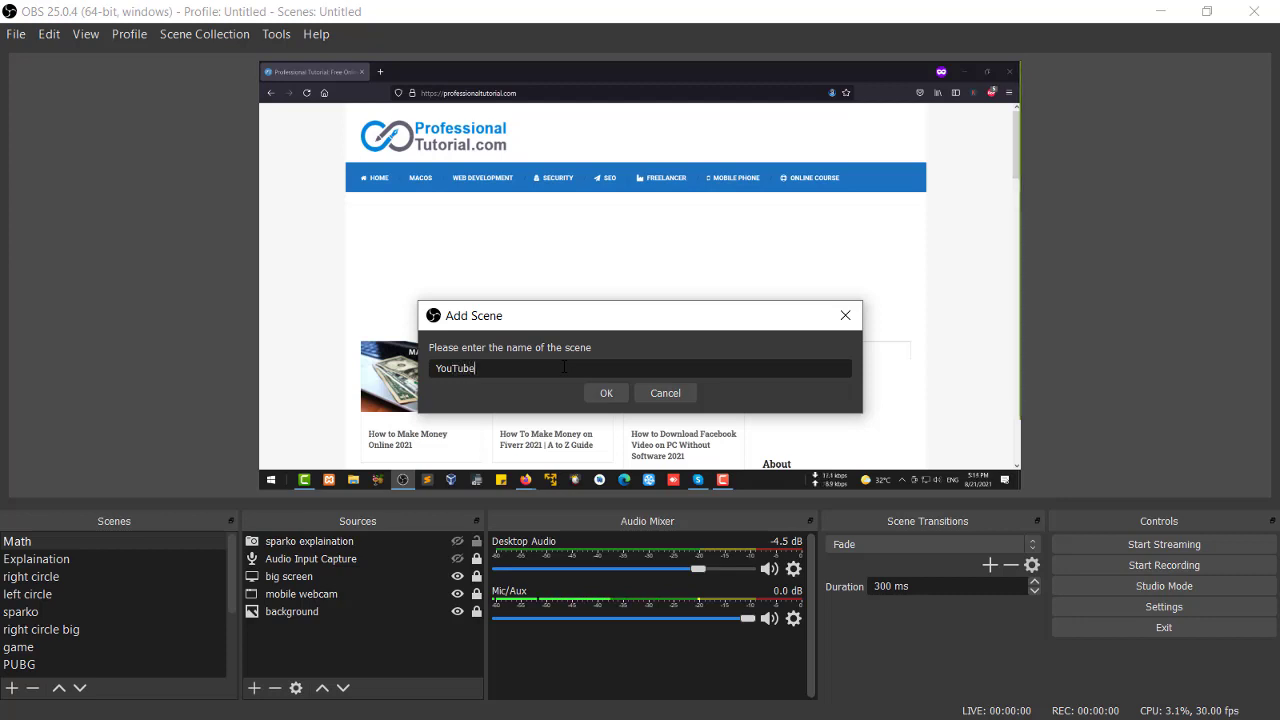
pyautogui.write(' Tutorial')
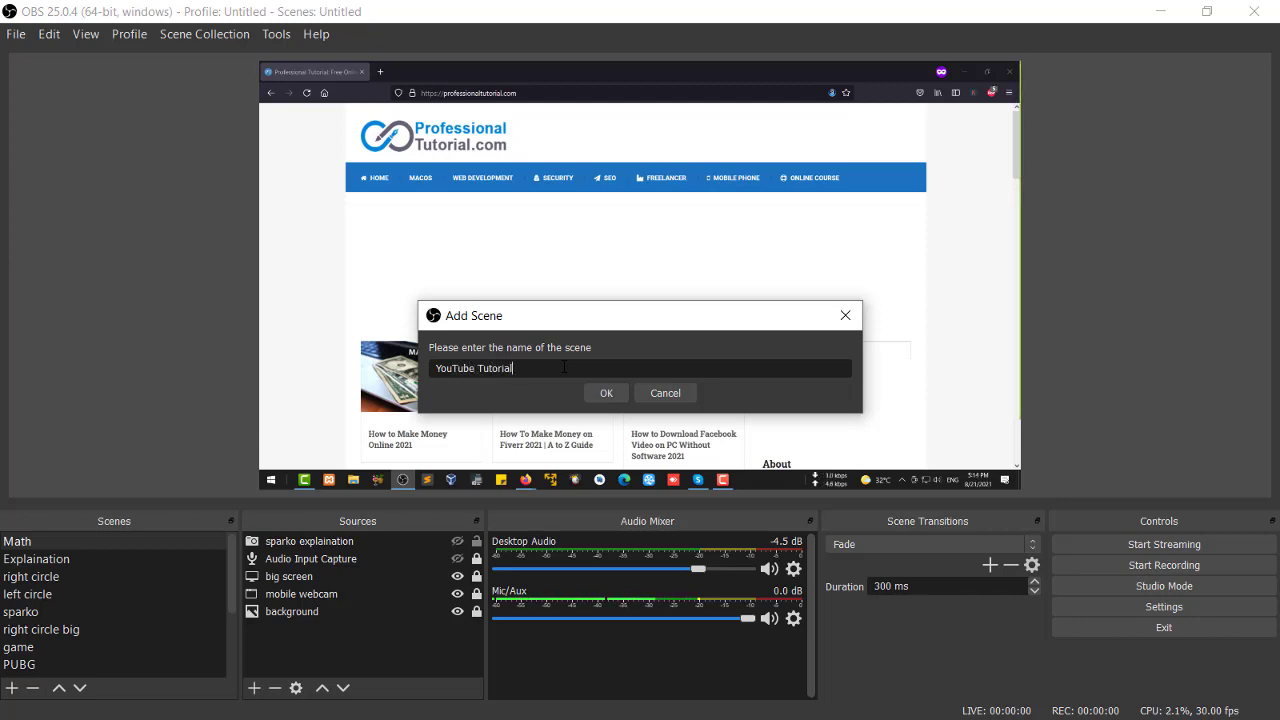
pyautogui.press('Return')
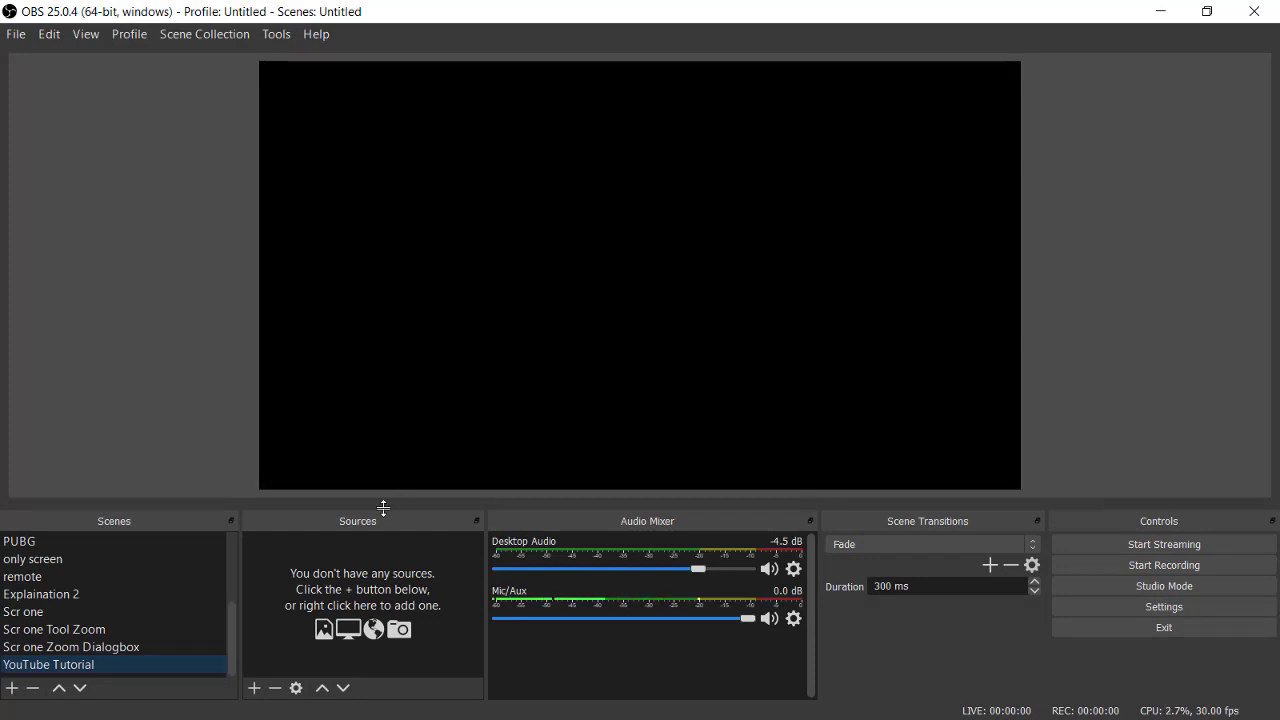
# Step: Add a Display Capture source named 'My Display' to the scene
pyautogui.click(255, 688)
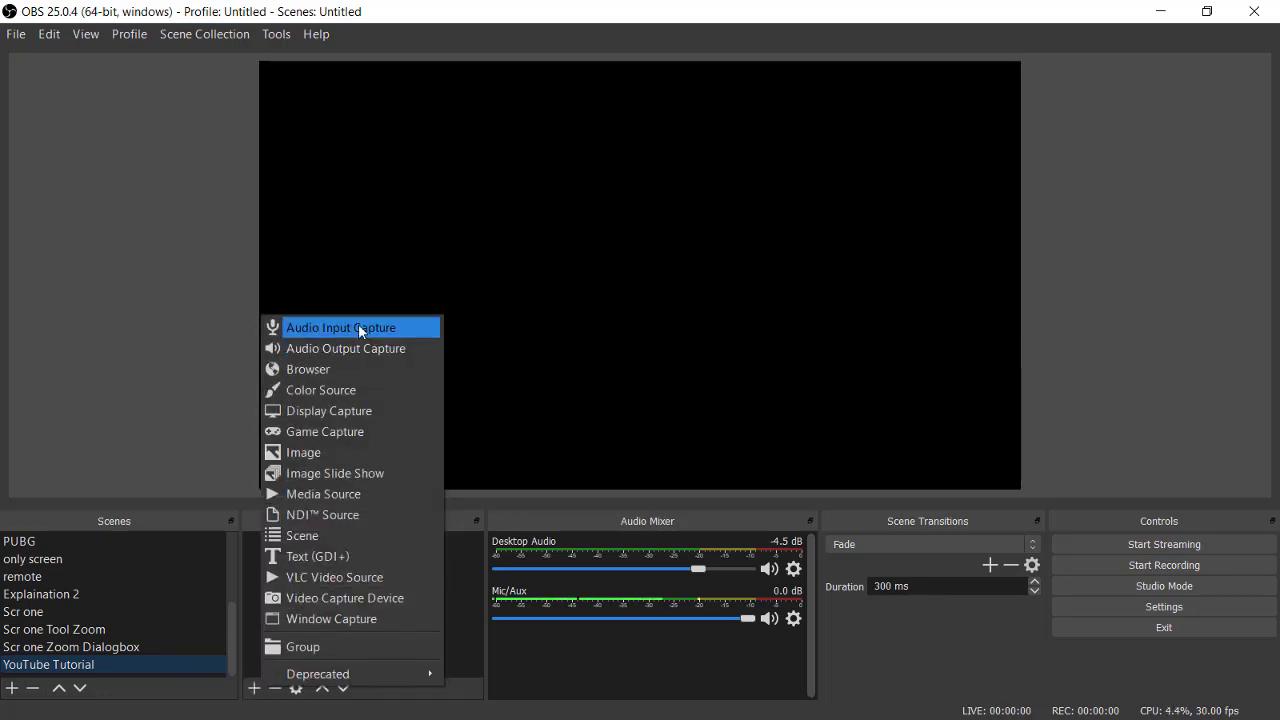
pyautogui.click(322, 411)
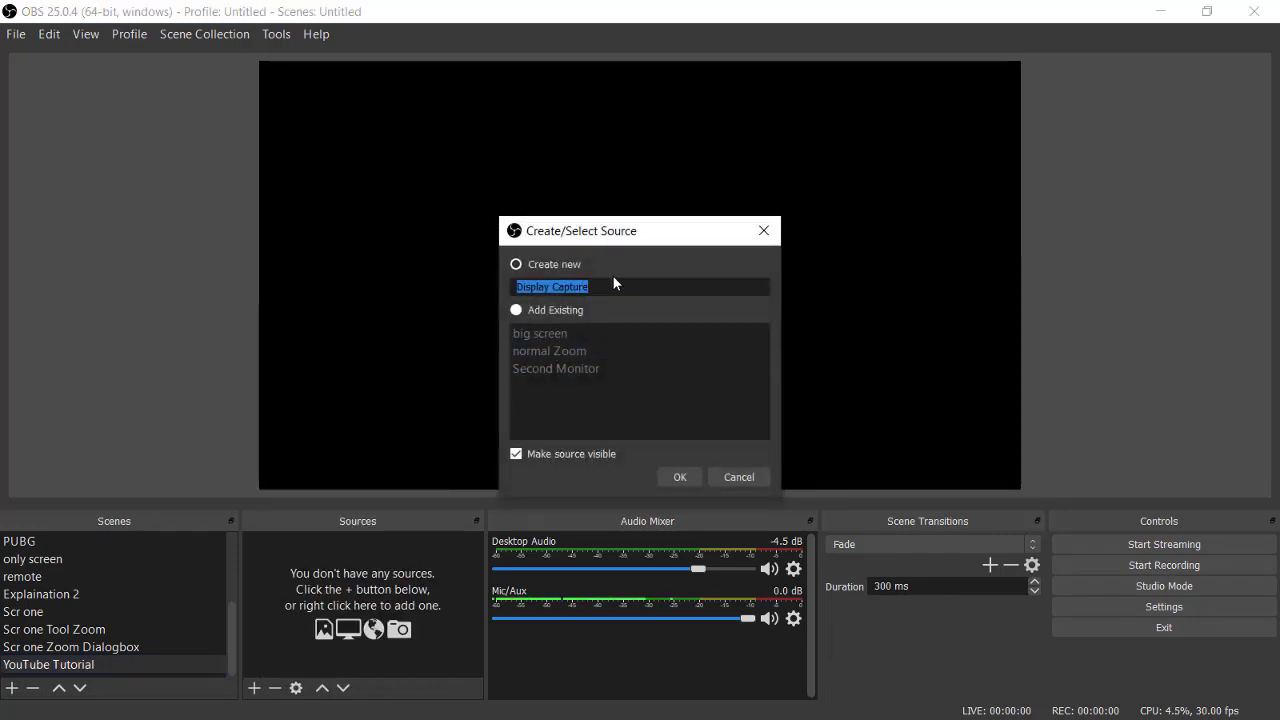
pyautogui.write('My Des')
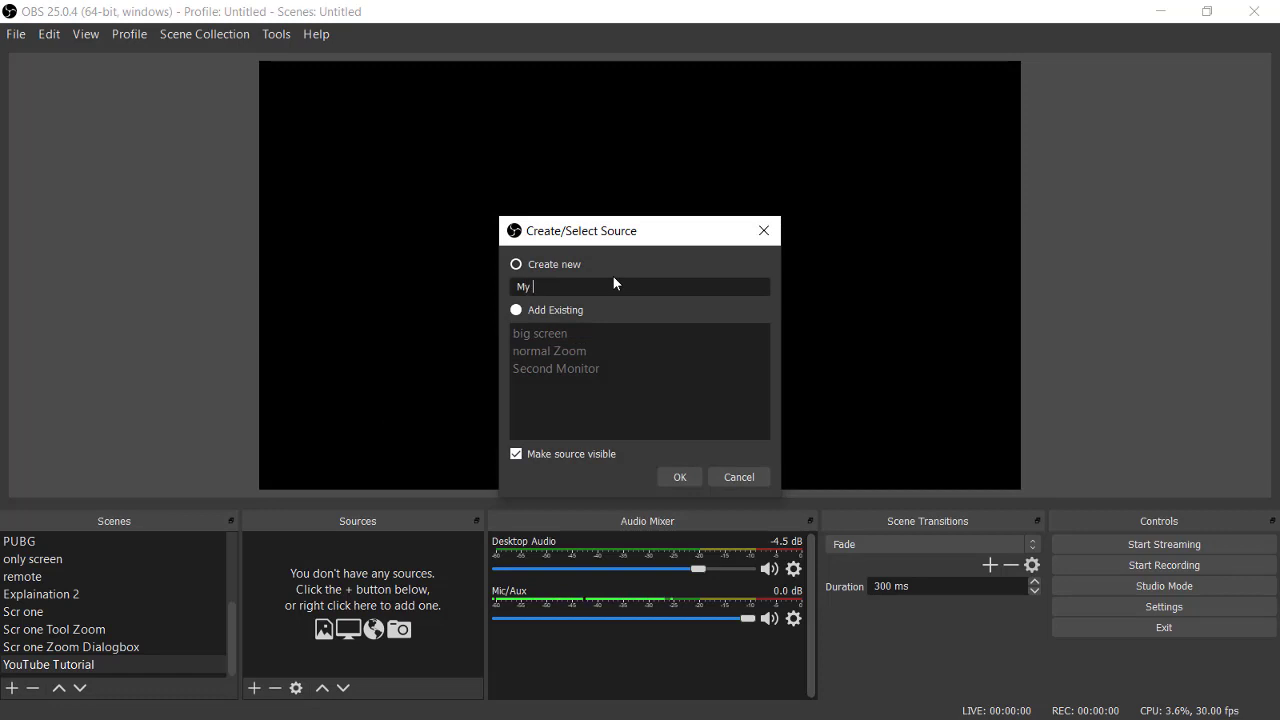
pyautogui.press('BackSpace')
pyautogui.press('BackSpace')
pyautogui.write('isplay')
pyautogui.click(680, 477)
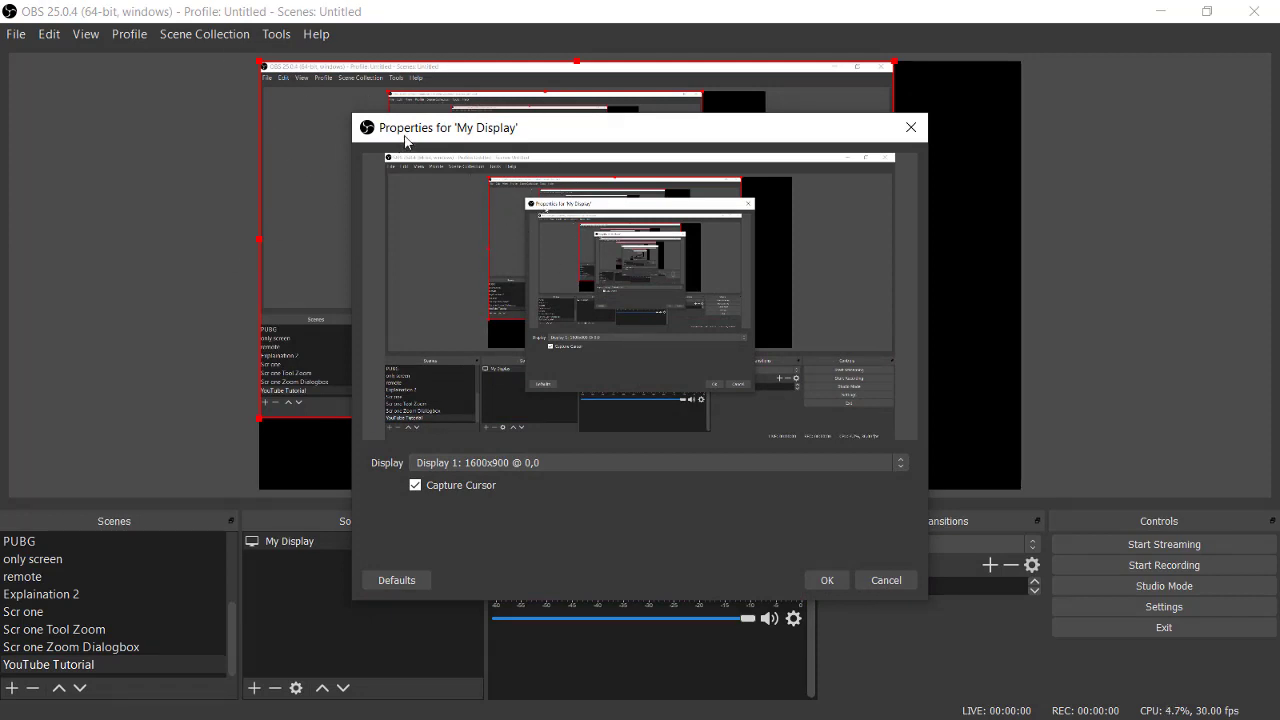
# Step: Set My Display to capture 'Display 2: 1920x1080' and confirm the settings
pyautogui.moveTo(405, 141); pyautogui.dragTo(542, 148)
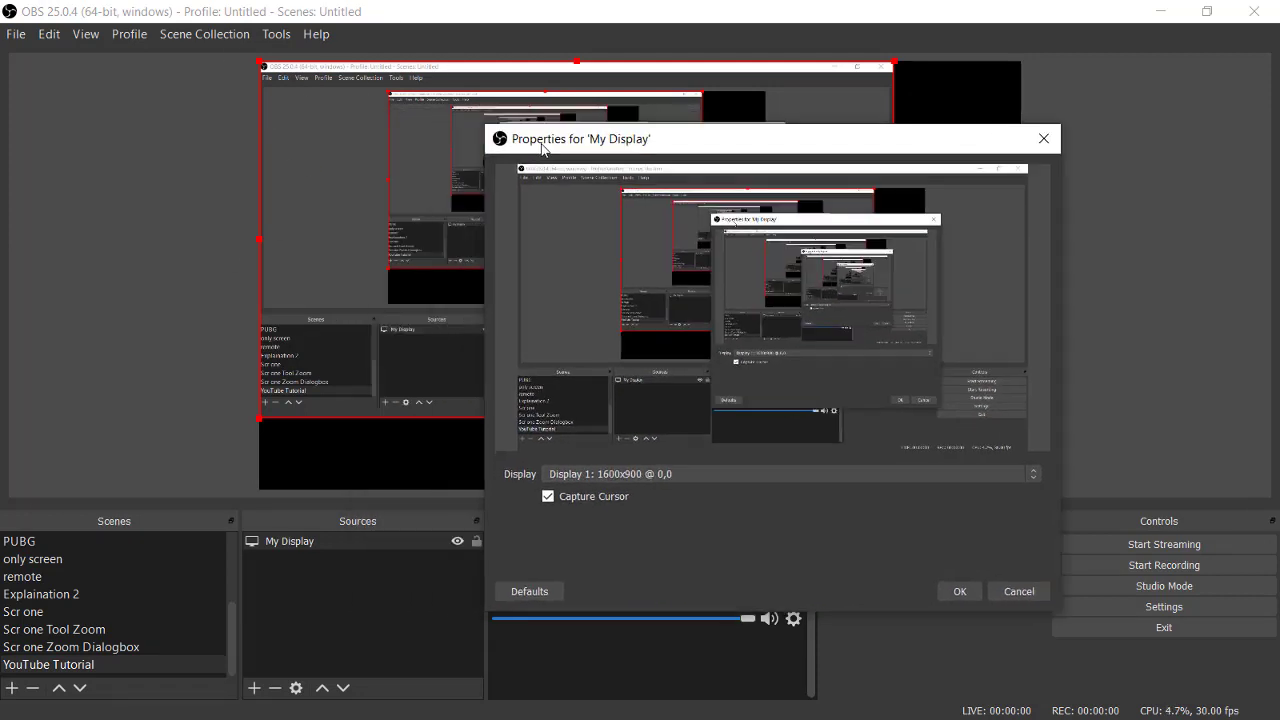
pyautogui.click(566, 476)
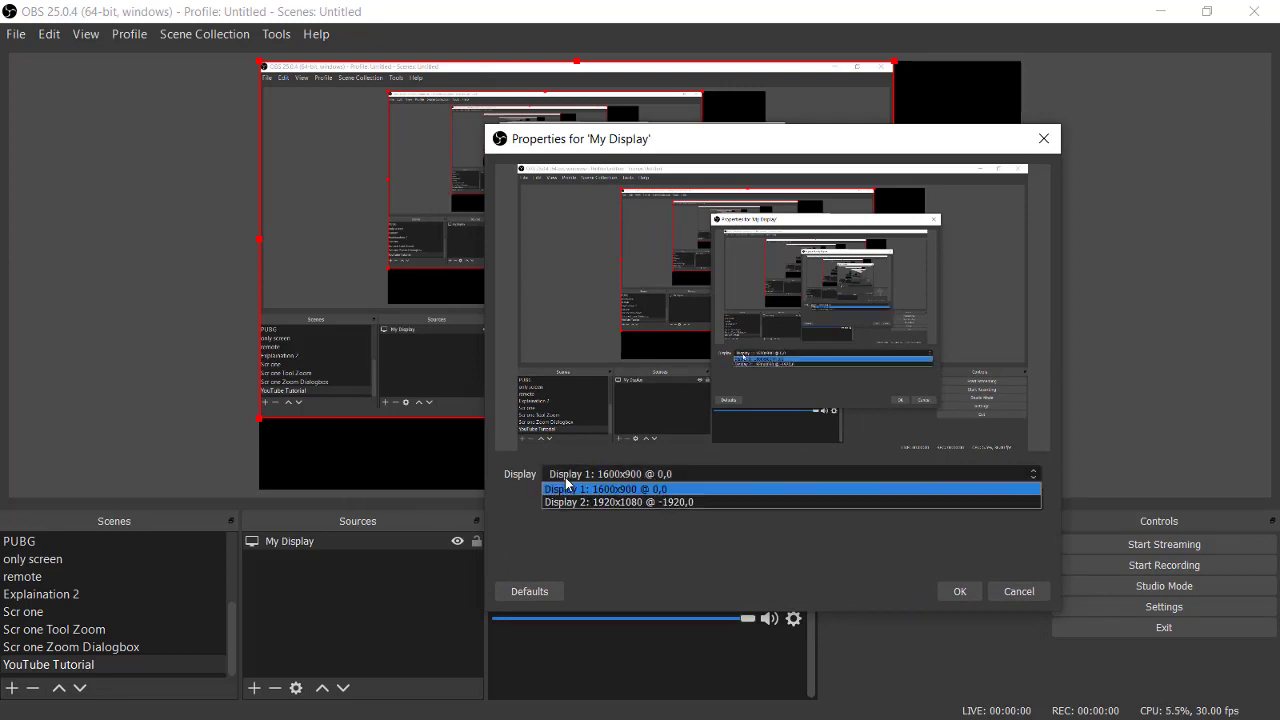
pyautogui.click(570, 502)
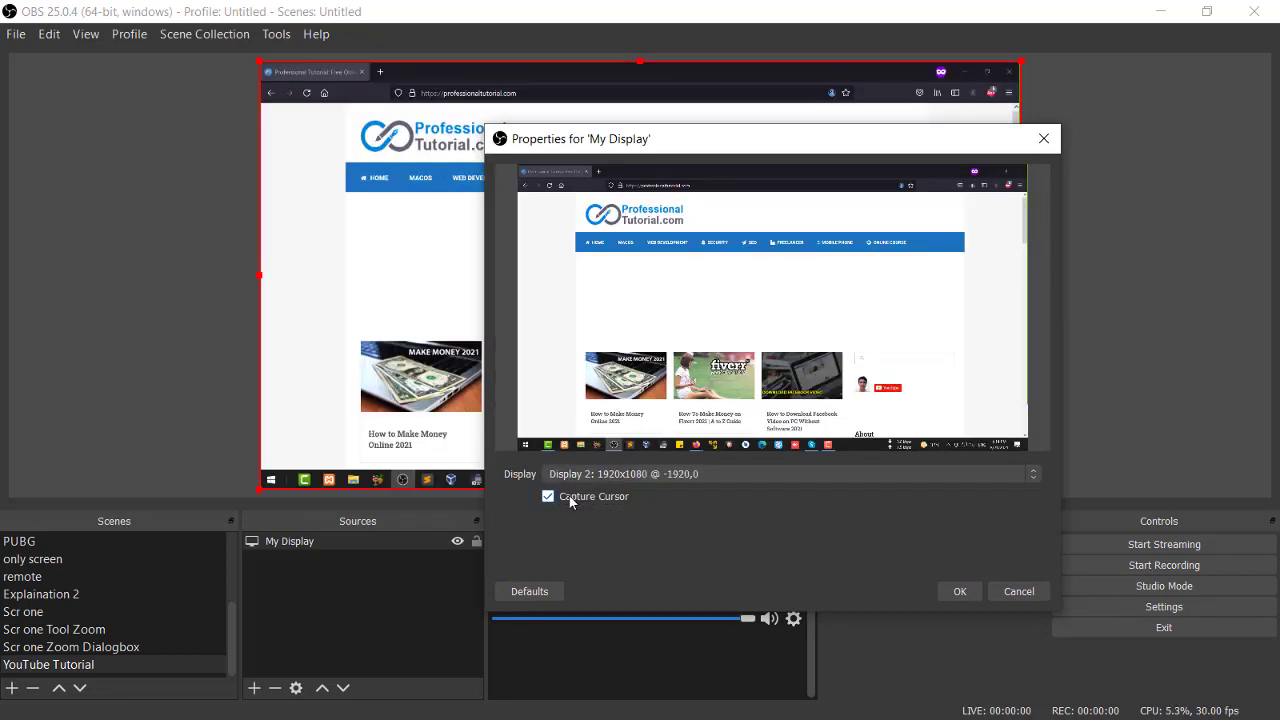
pyautogui.moveTo(655, 145); pyautogui.dragTo(653, 79)
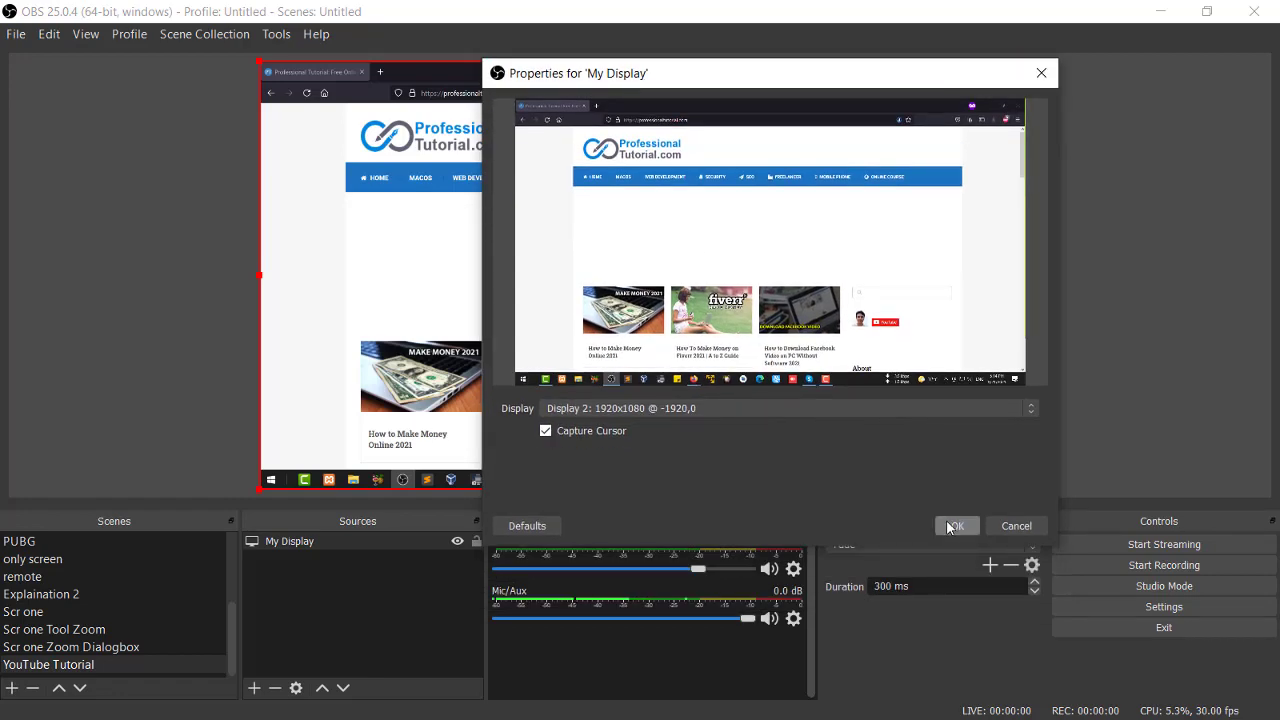
pyautogui.click(955, 526)
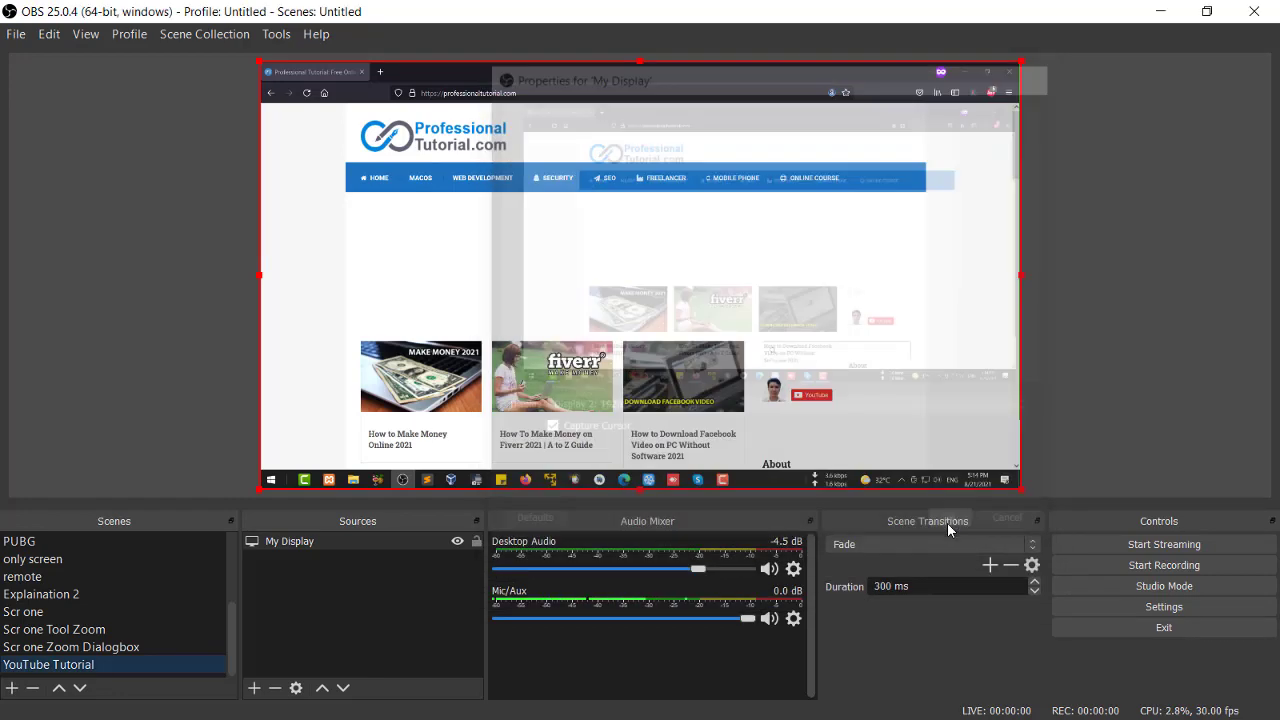
pyautogui.scroll(-5, 837, 295)
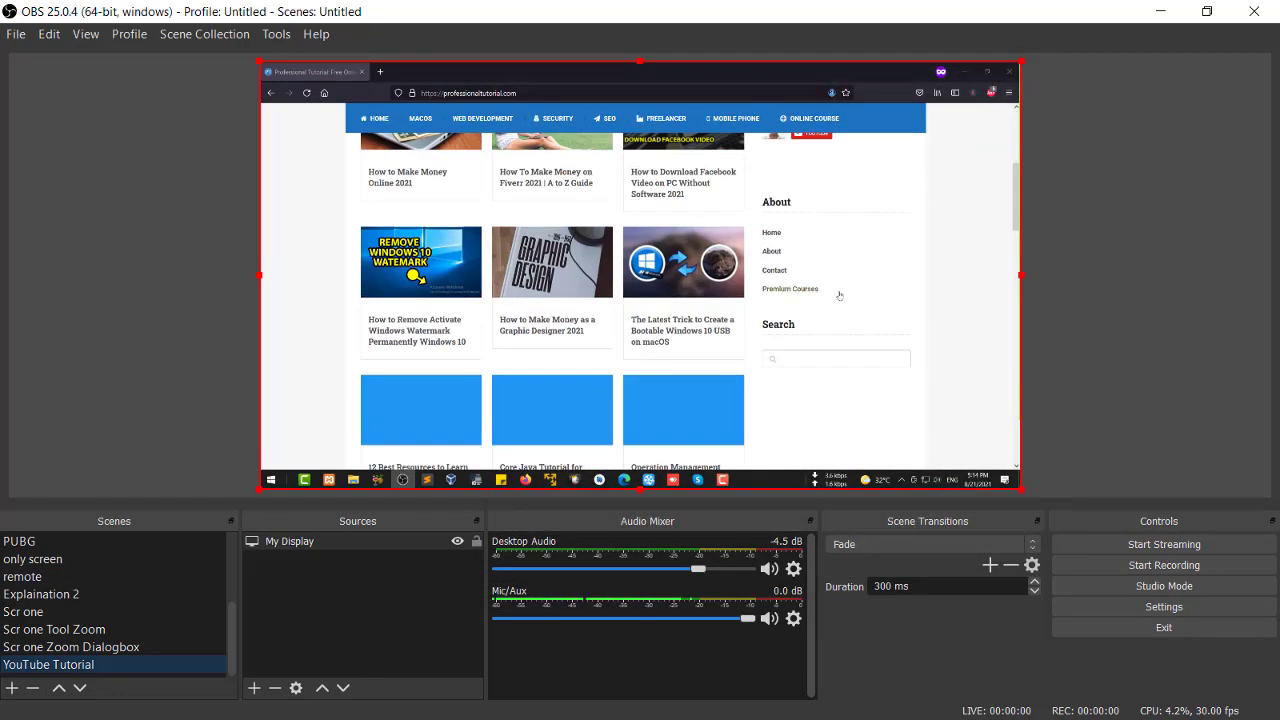
pyautogui.scroll(5, 839, 295)
pyautogui.scroll(-3, 839, 295)
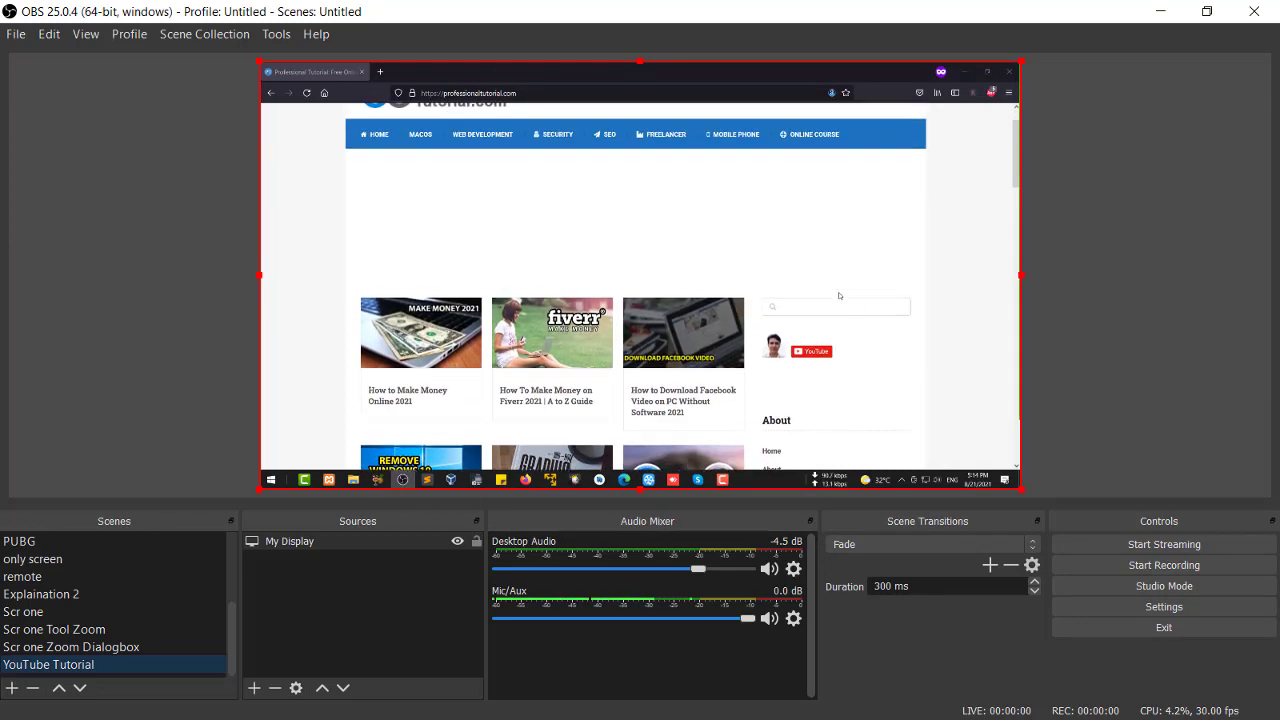
pyautogui.scroll(3, 839, 296)
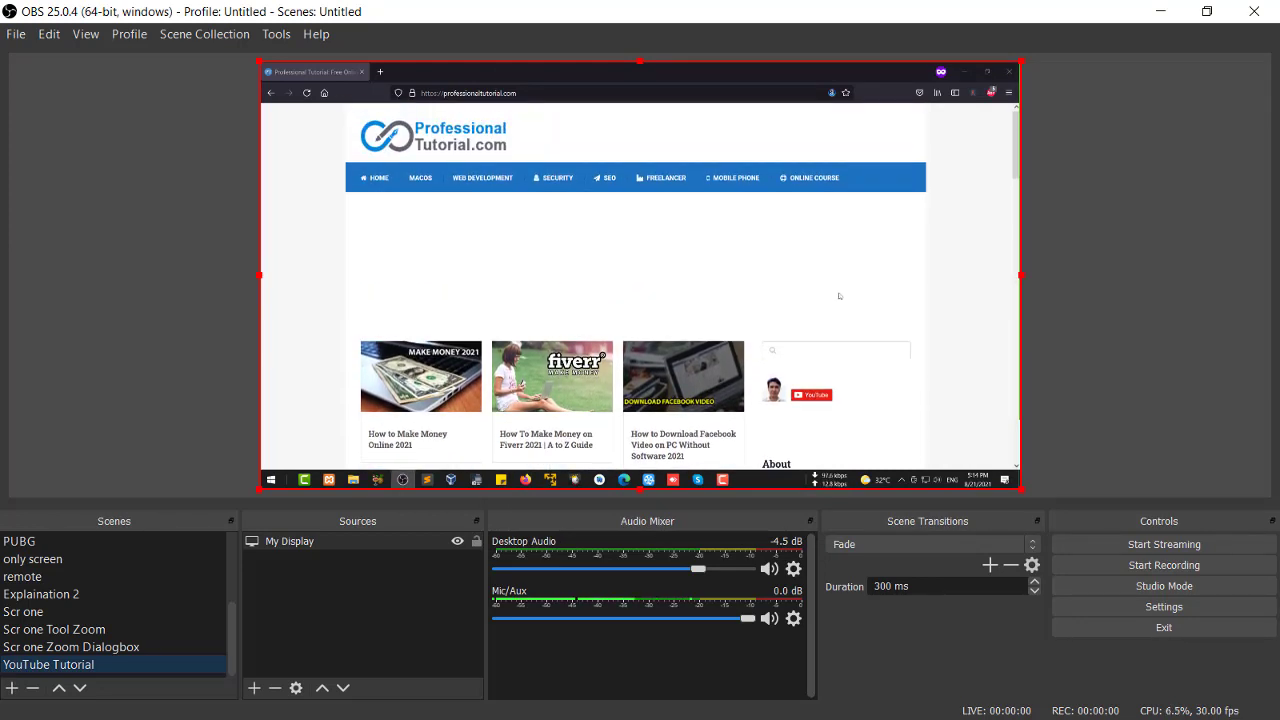
pyautogui.click(316, 598)
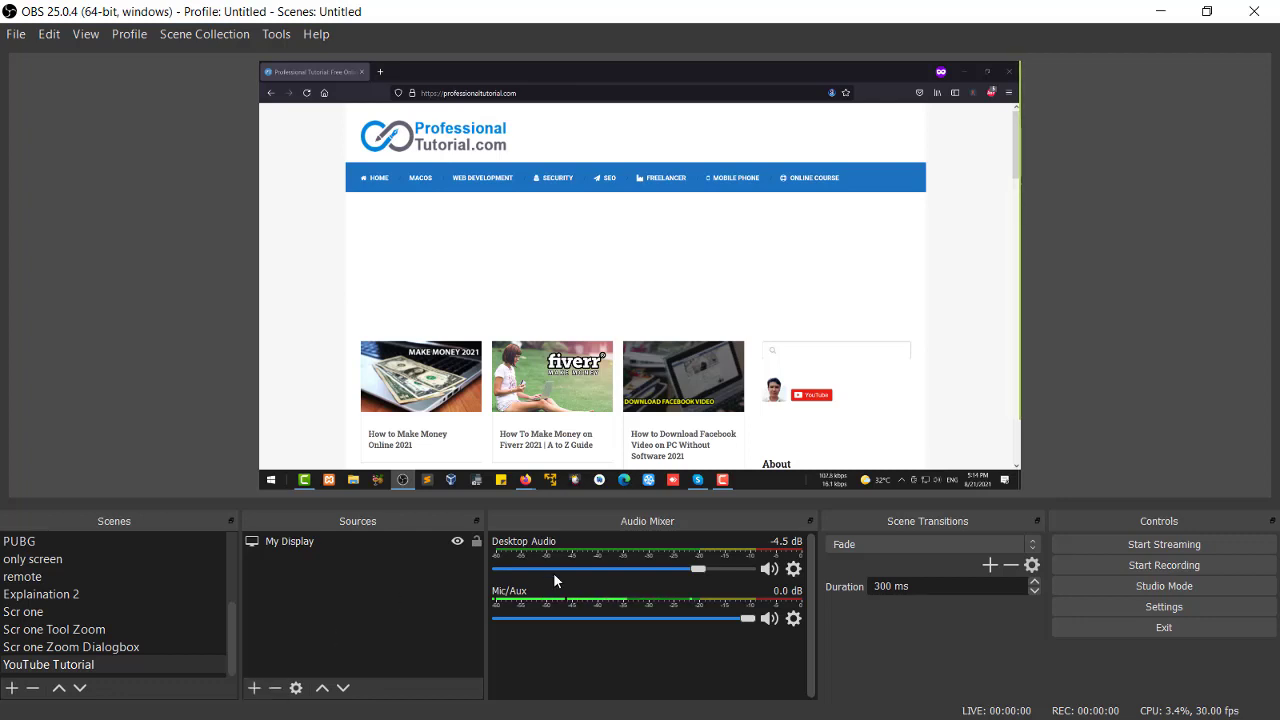
pyautogui.click(255, 688)
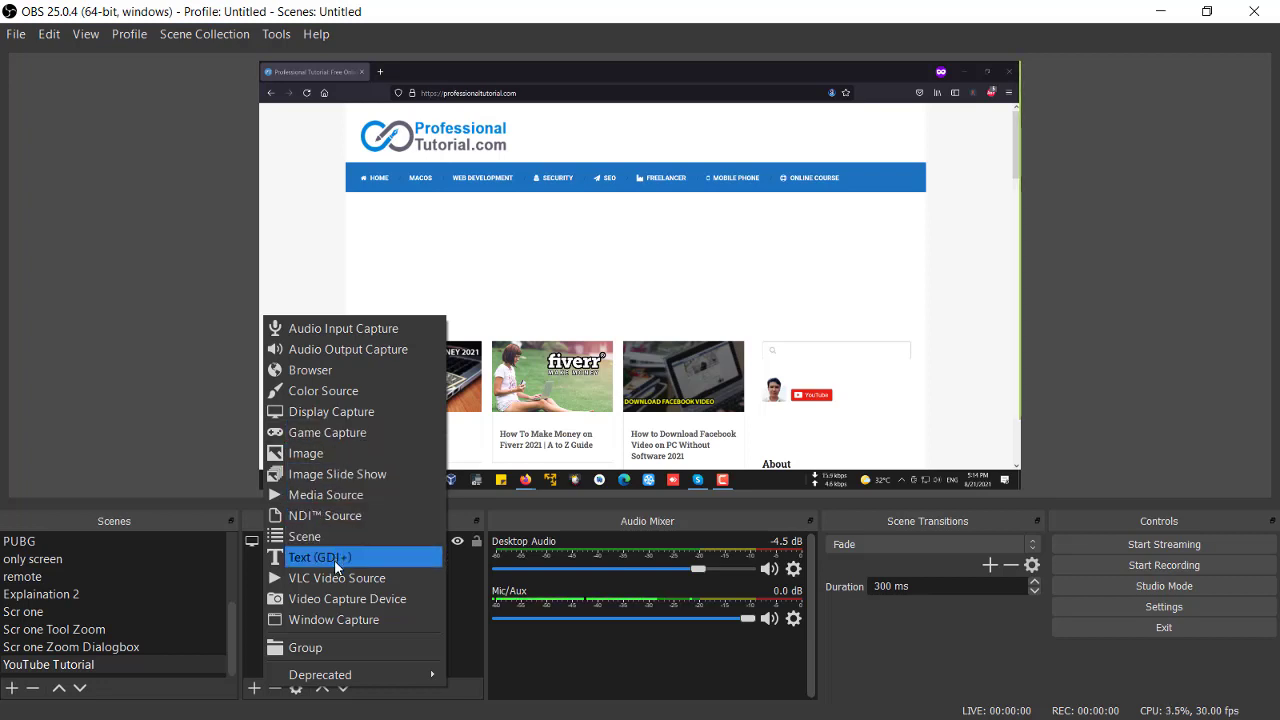
# Step: Add a 'WebCam' video capture source using the EOS Webcam Utility device
pyautogui.click(351, 599)
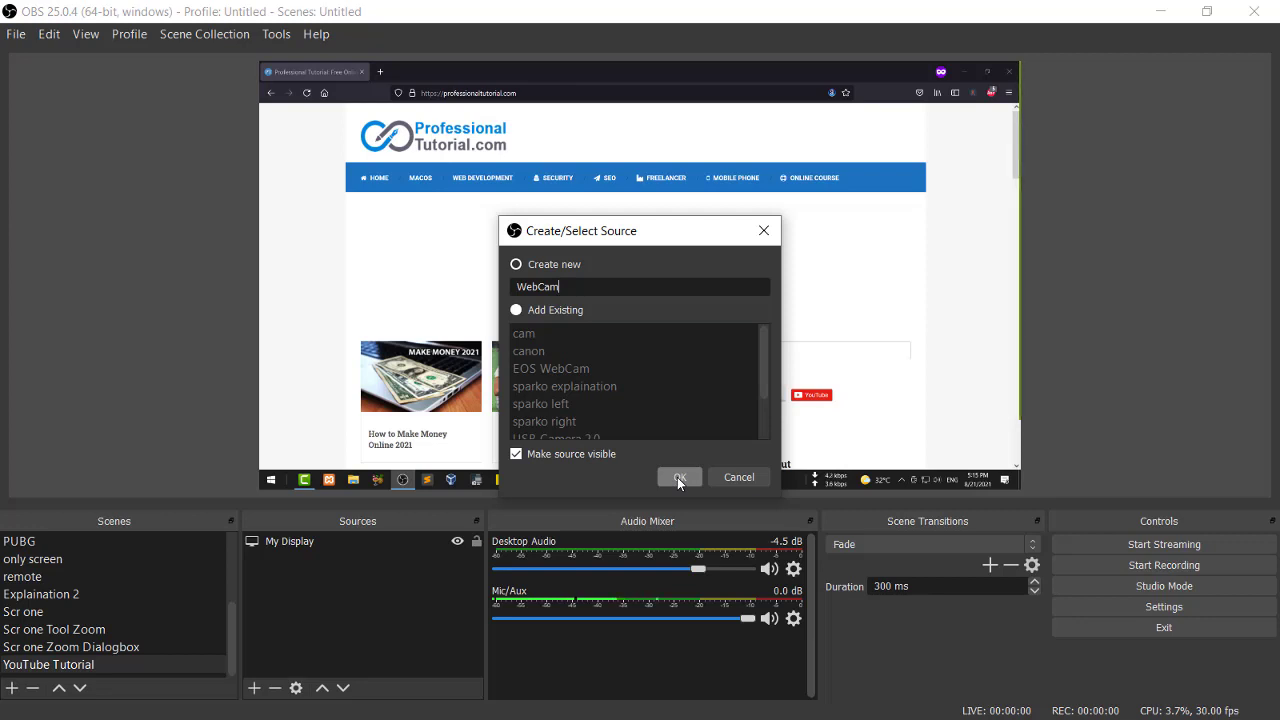
pyautogui.click(677, 477)
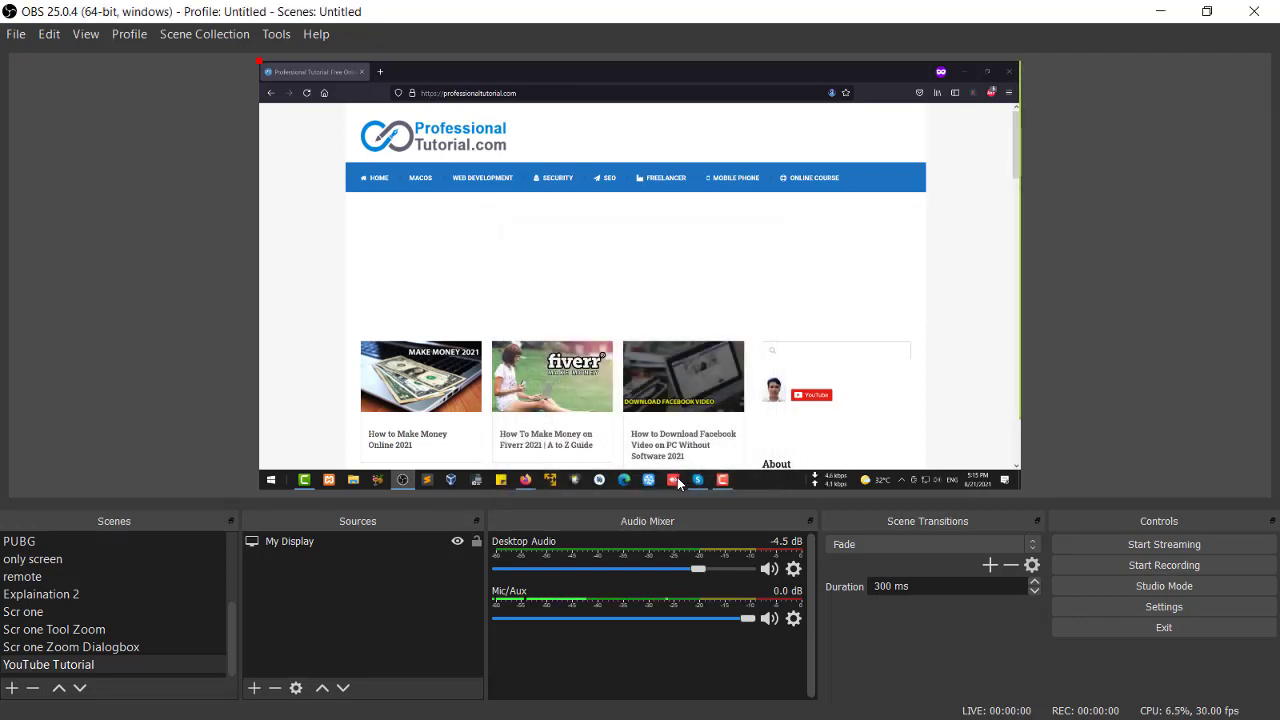
pyautogui.click(607, 294)
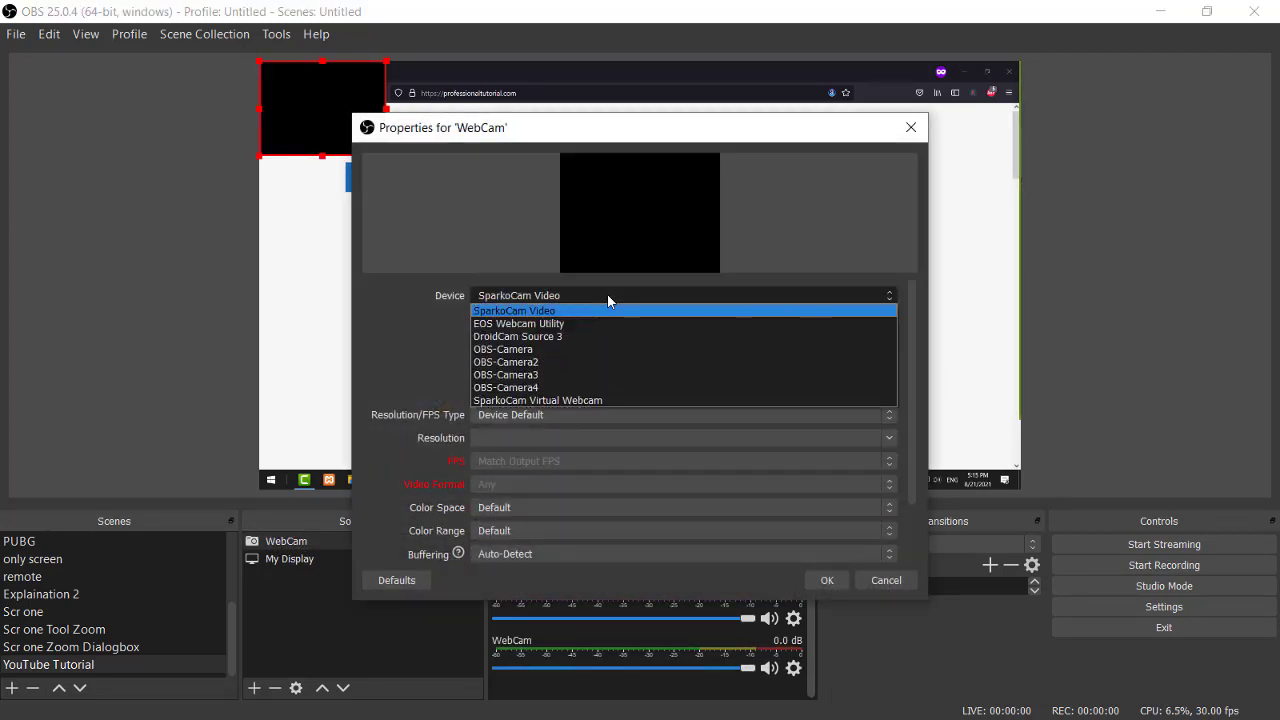
pyautogui.click(605, 328)
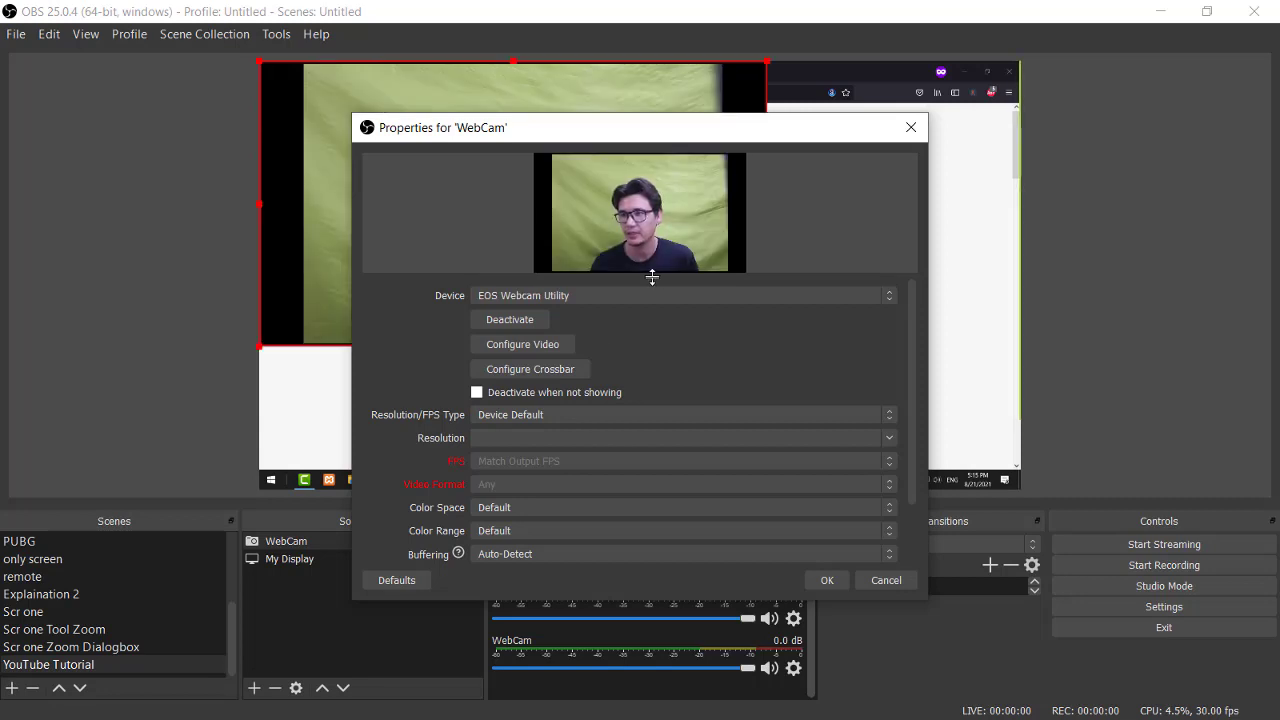
pyautogui.click(823, 582)
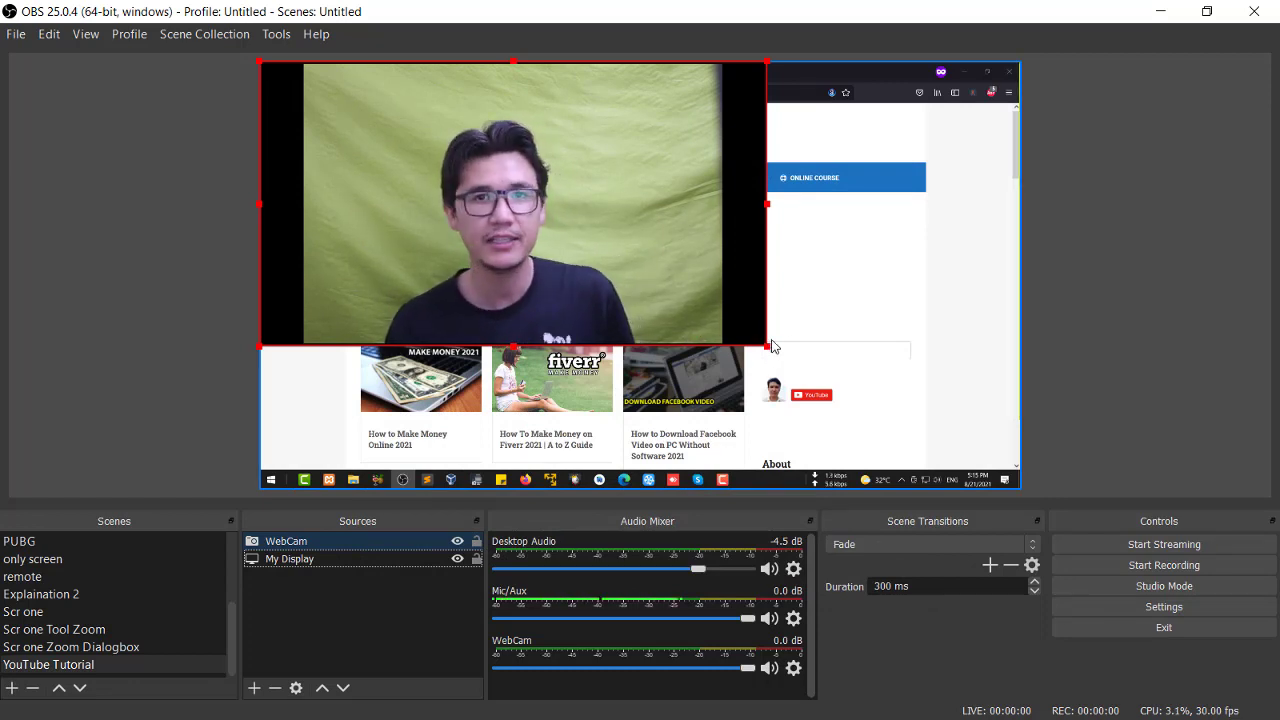
# Step: Move the webcam toward the centre and Alt-crop its black side bars and top edge
pyautogui.moveTo(721, 133); pyautogui.dragTo(806, 187)
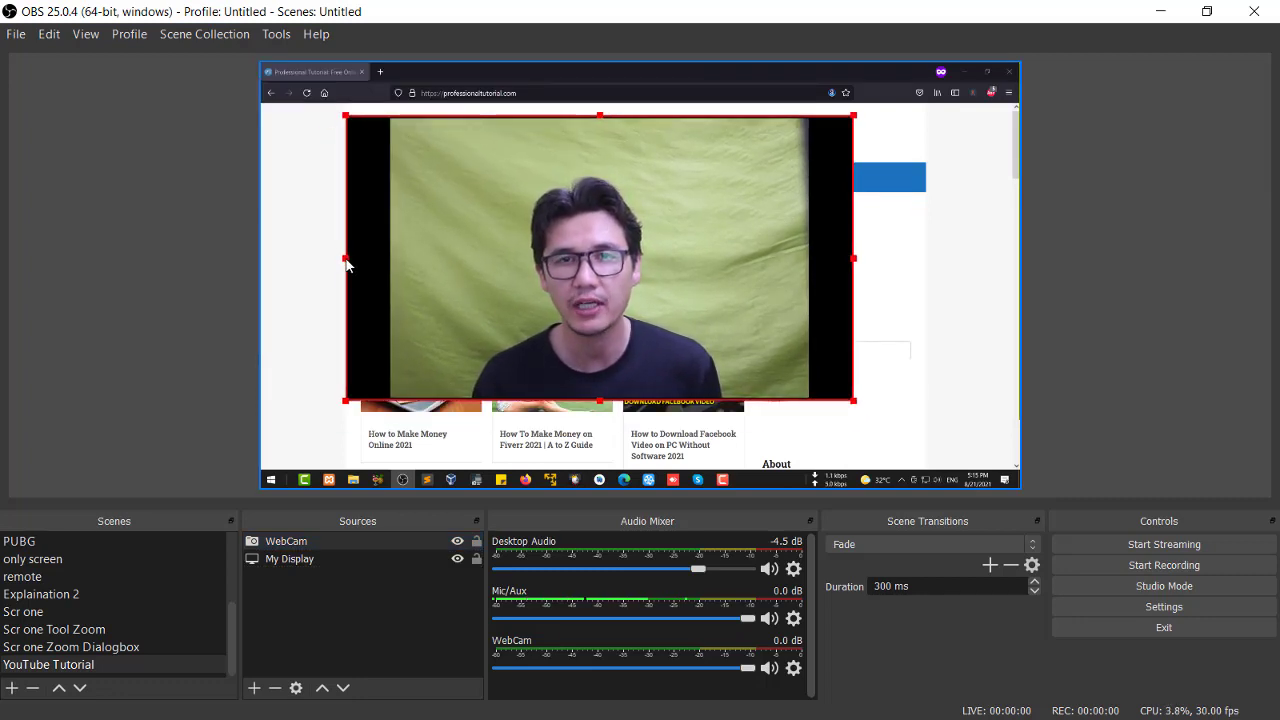
pyautogui.press('alt')
pyautogui.moveTo(346, 264); pyautogui.dragTo(390, 265)
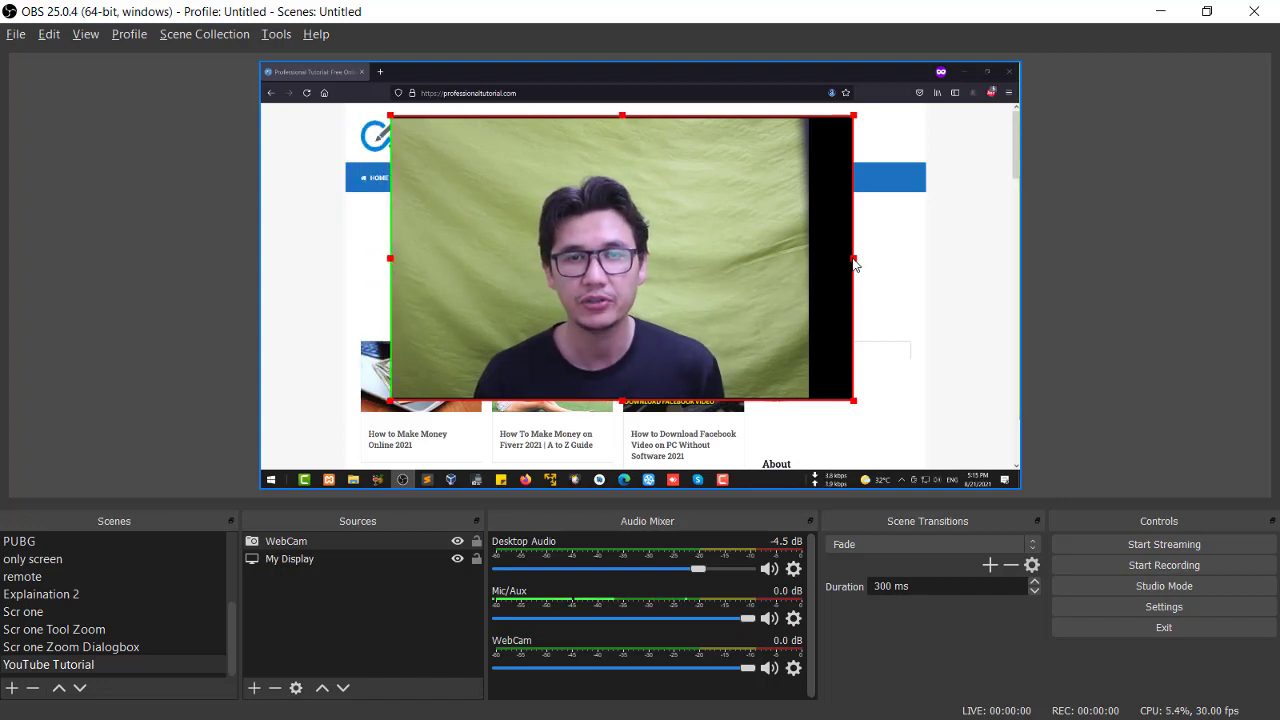
pyautogui.moveTo(853, 264); pyautogui.dragTo(798, 264)
pyautogui.moveTo(594, 116); pyautogui.dragTo(594, 117)
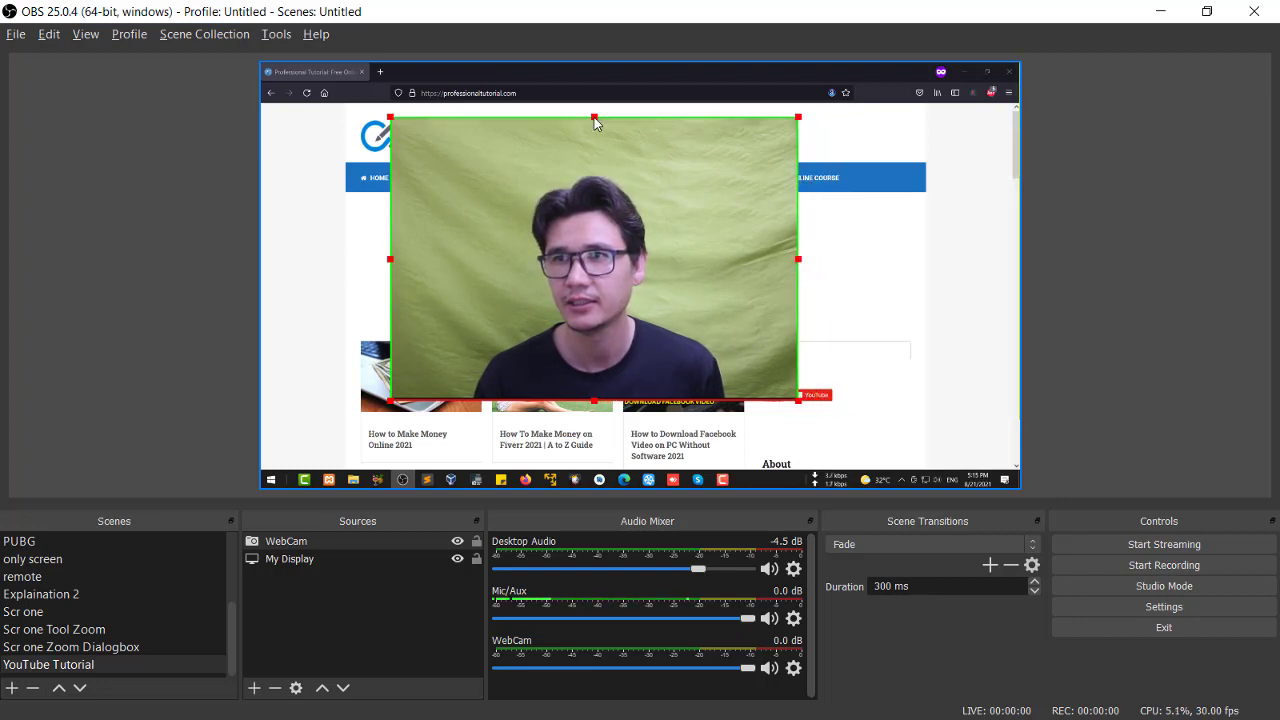
pyautogui.click(207, 293)
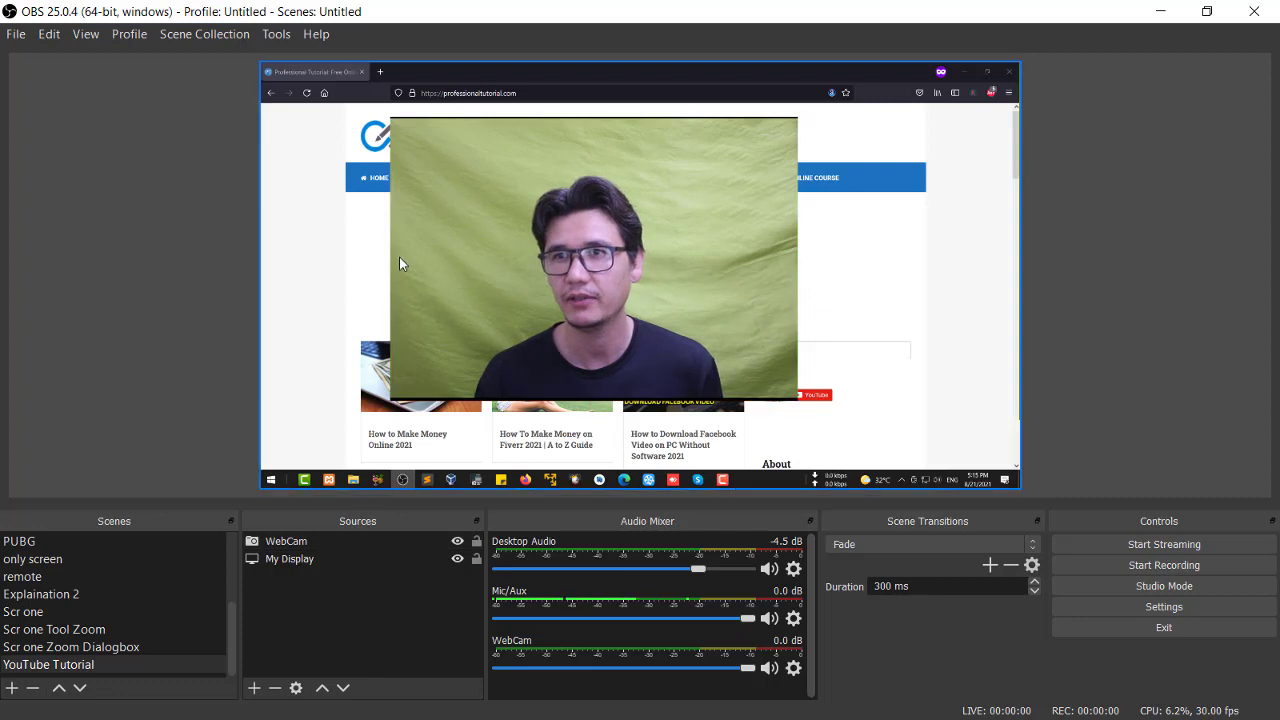
pyautogui.click(400, 260)
pyautogui.moveTo(594, 117); pyautogui.dragTo(594, 122)
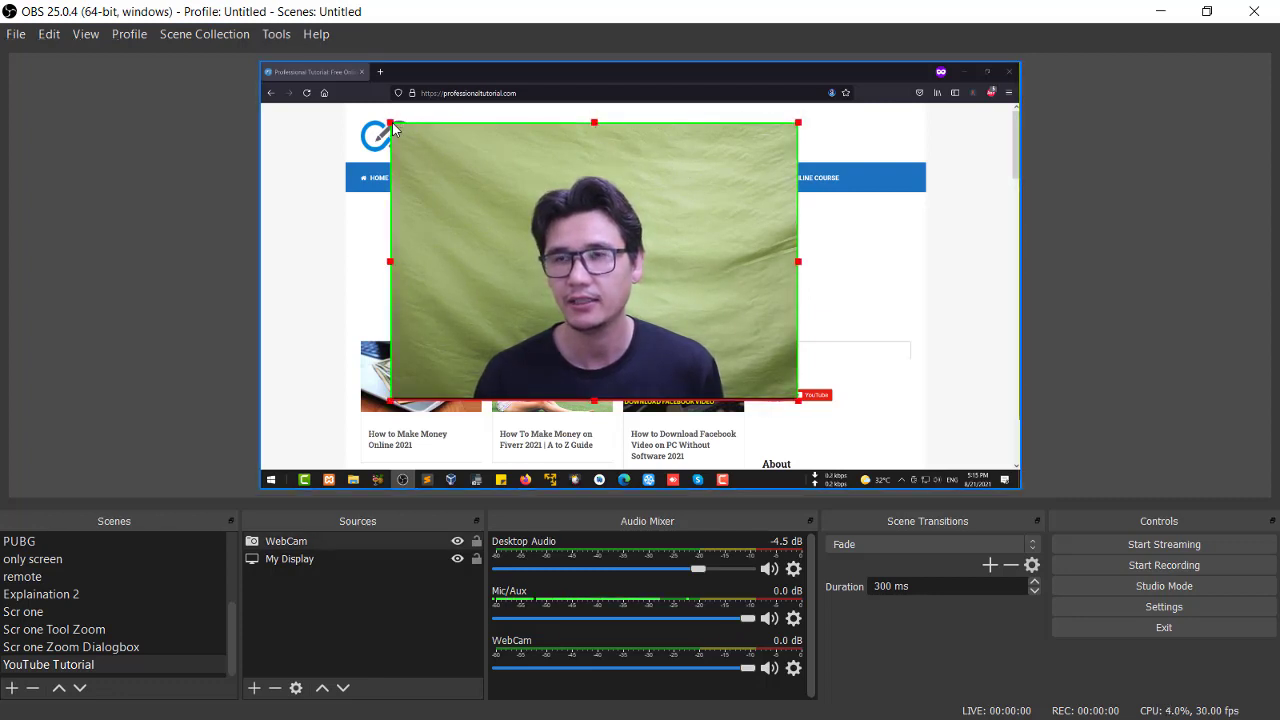
pyautogui.moveTo(392, 124); pyautogui.dragTo(936, 402)
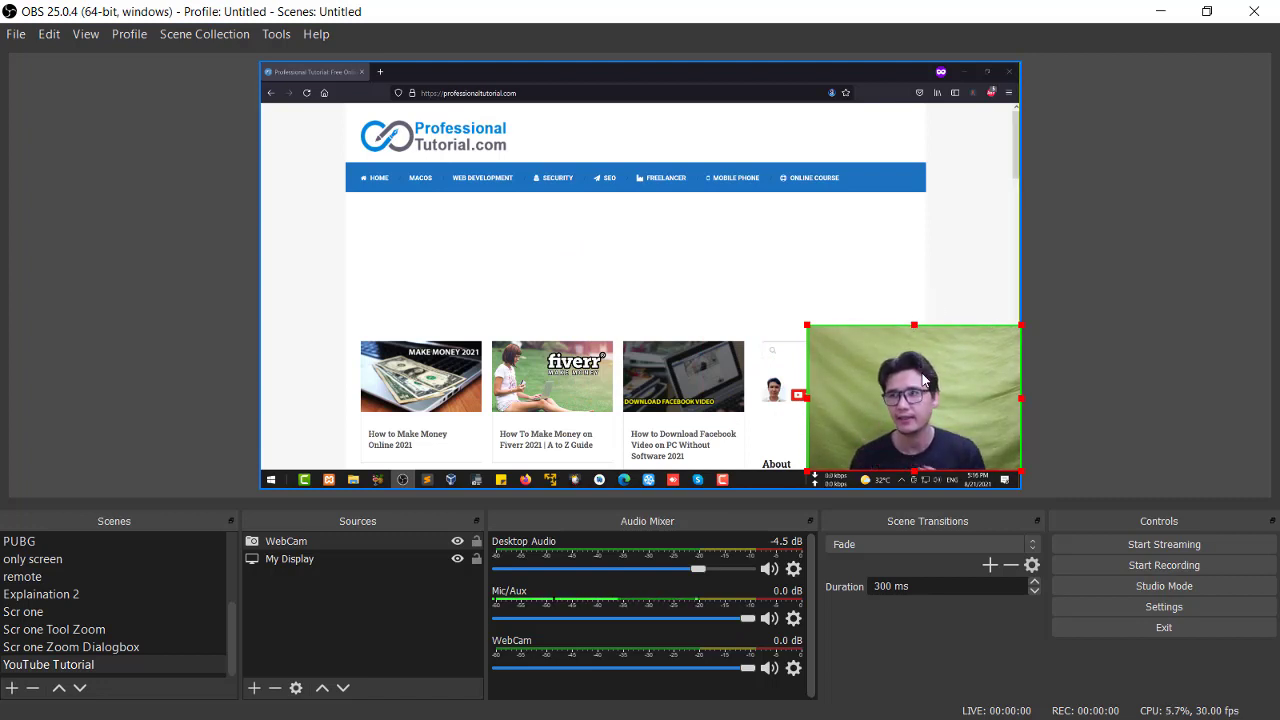
# Step: Enlarge the WebCam source and reposition it over the browser capture
pyautogui.click(931, 300)
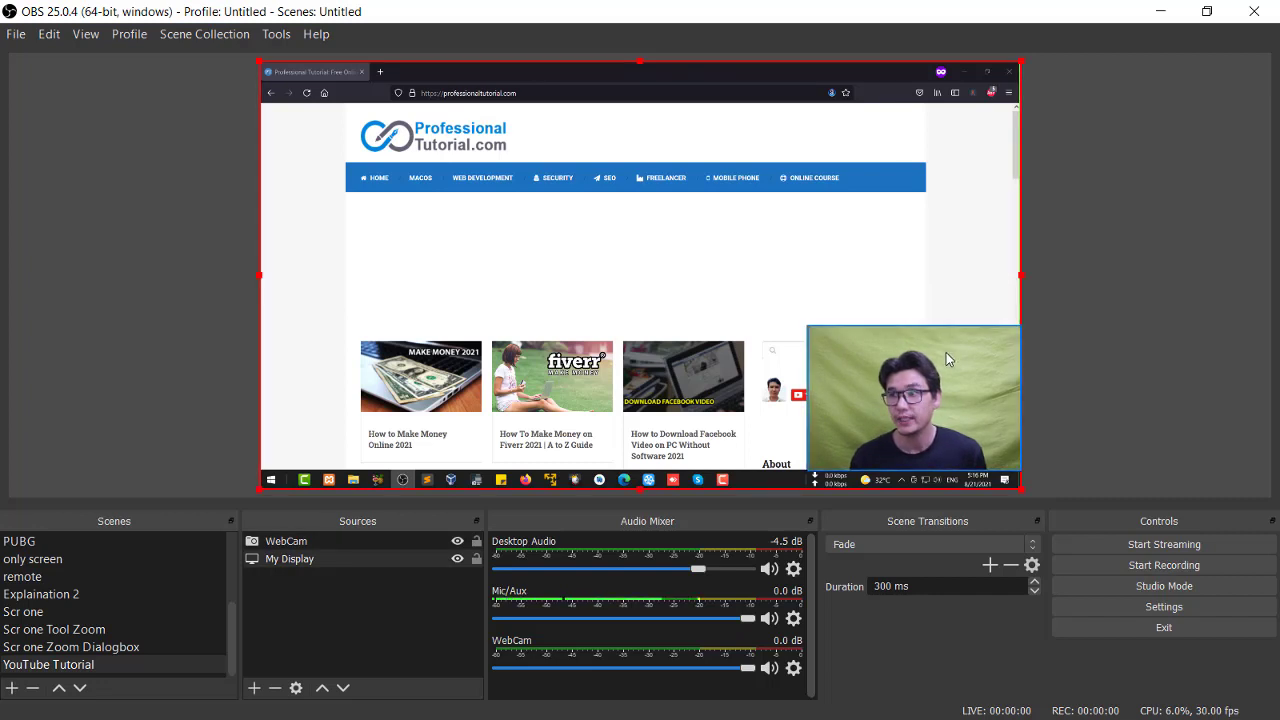
pyautogui.click(826, 335)
pyautogui.moveTo(809, 327); pyautogui.dragTo(523, 126)
pyautogui.moveTo(812, 289); pyautogui.dragTo(648, 287)
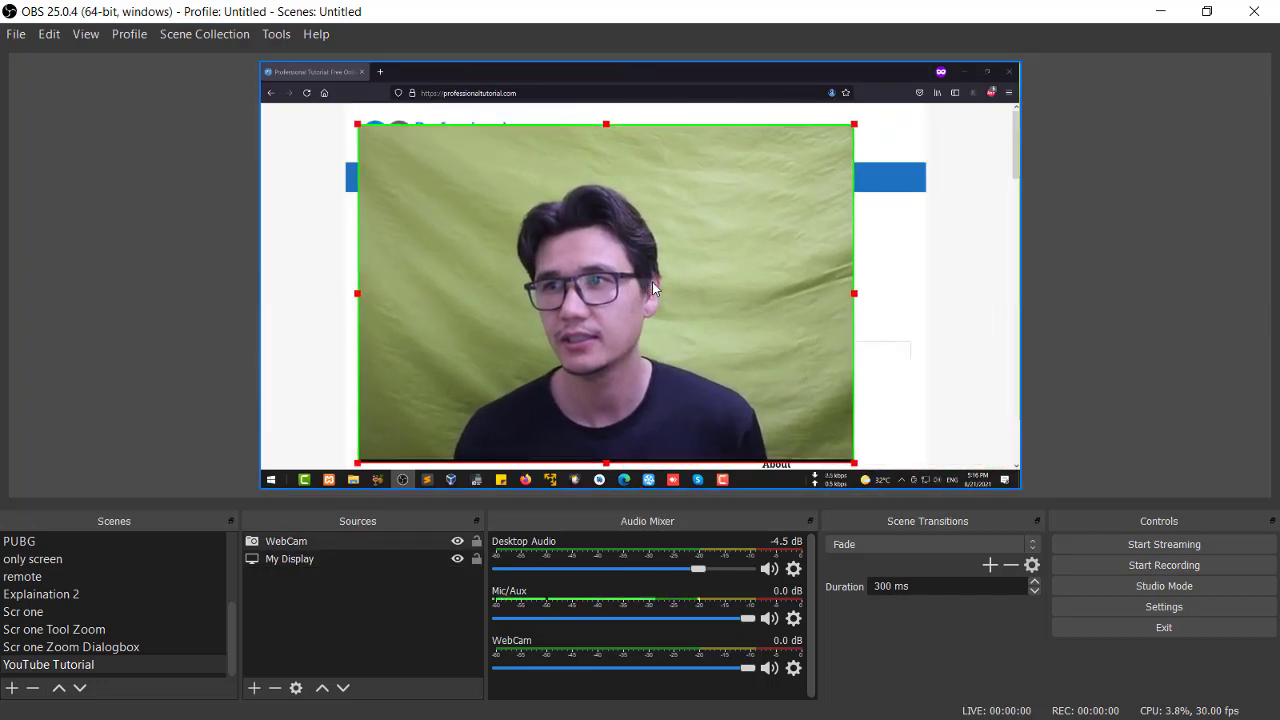
# Step: Add a Chroma Key effect filter named 'remove background' to the WebCam source
pyautogui.rightClick(289, 545)
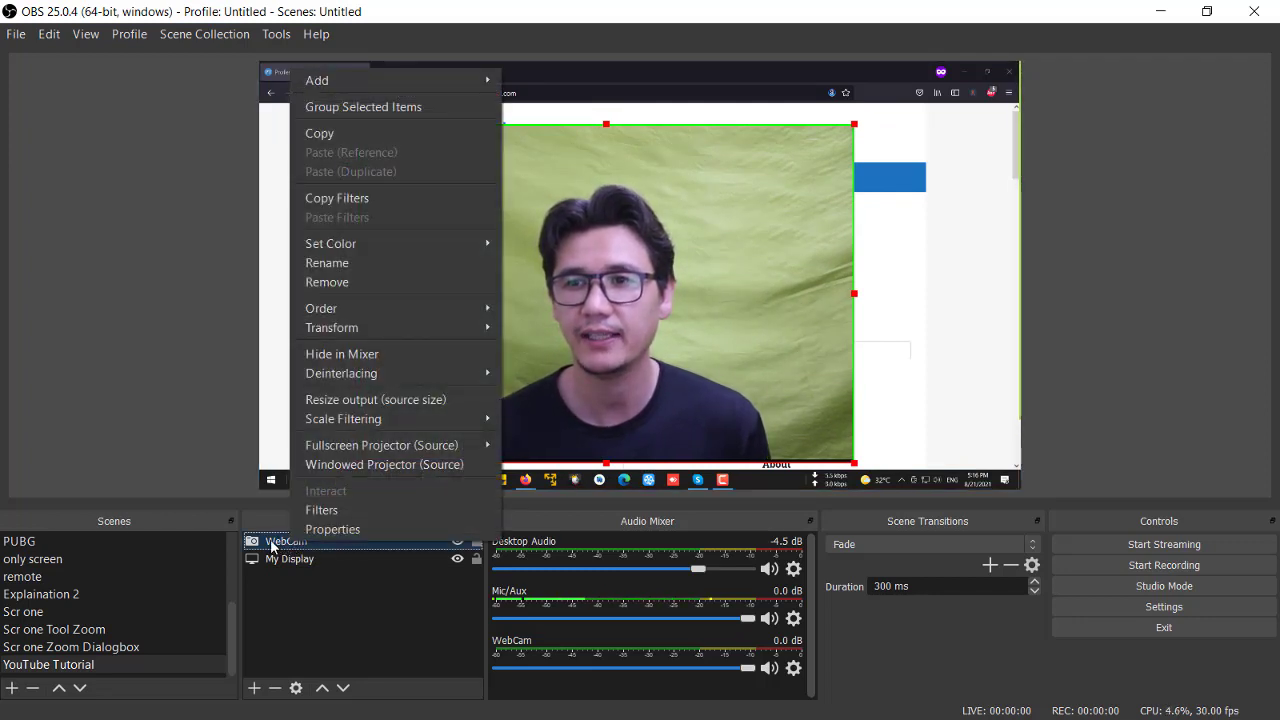
pyautogui.click(284, 560)
pyautogui.rightClick(287, 543)
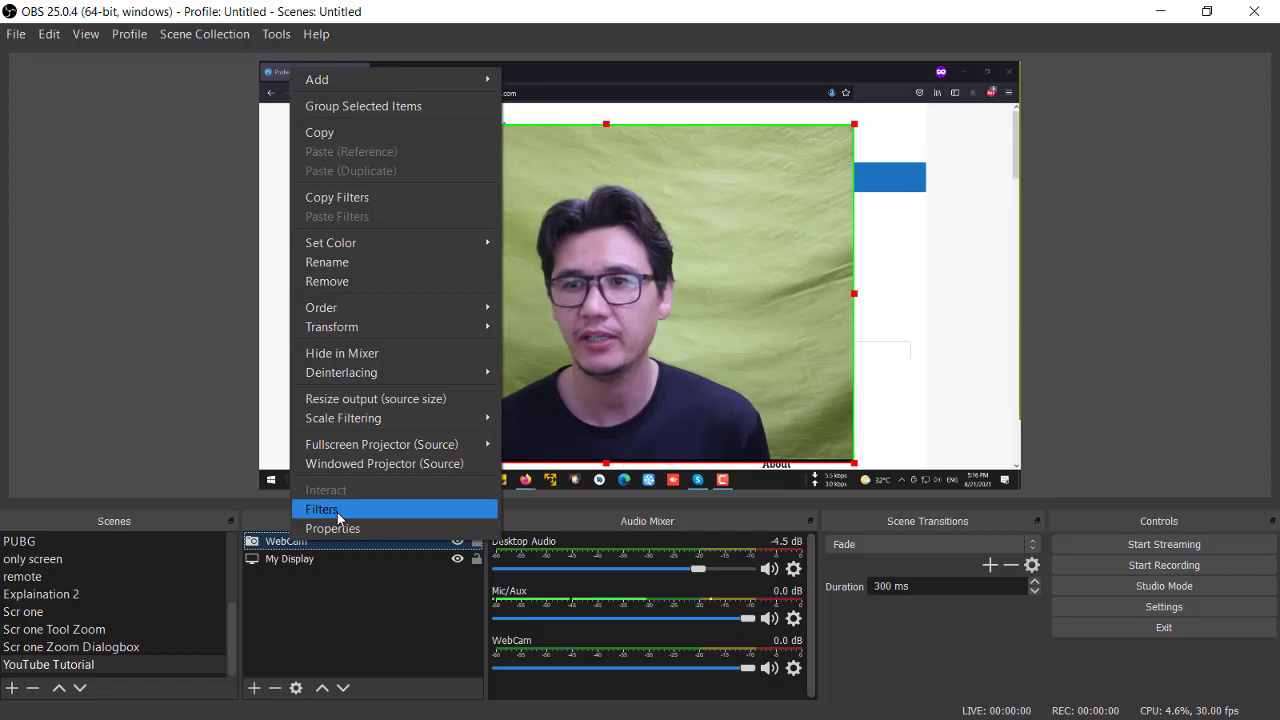
pyautogui.click(337, 511)
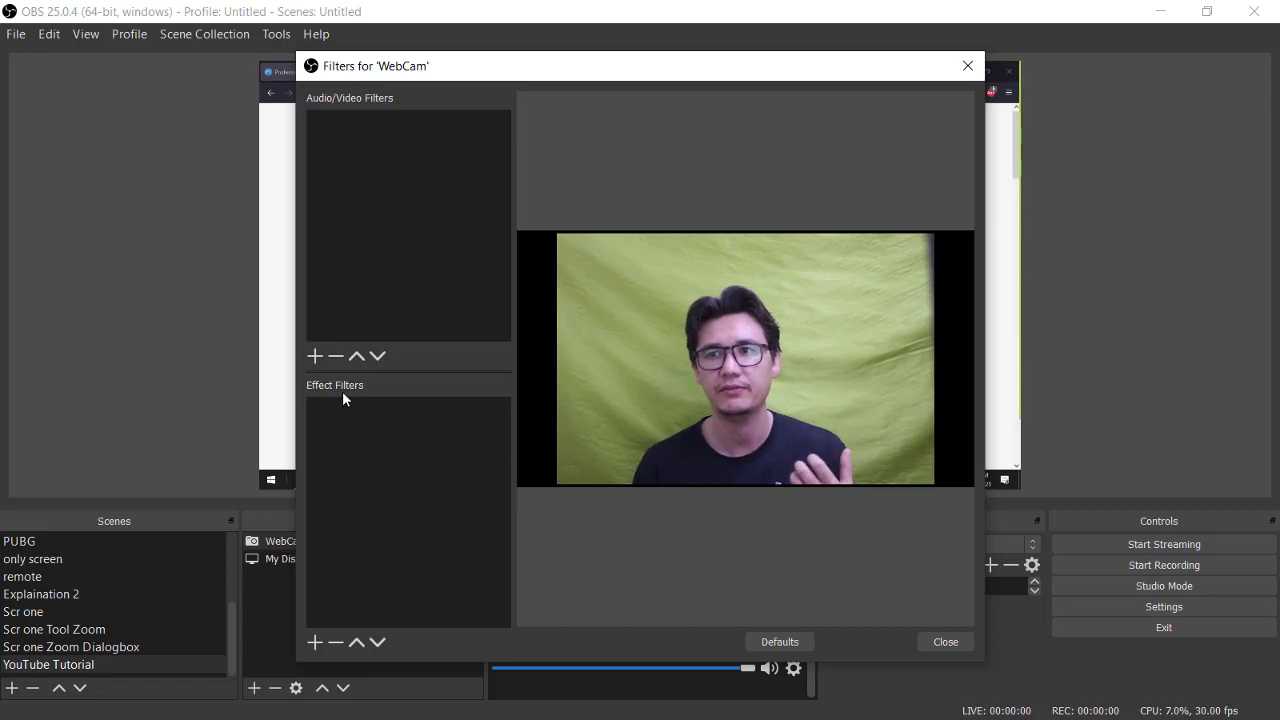
pyautogui.click(312, 644)
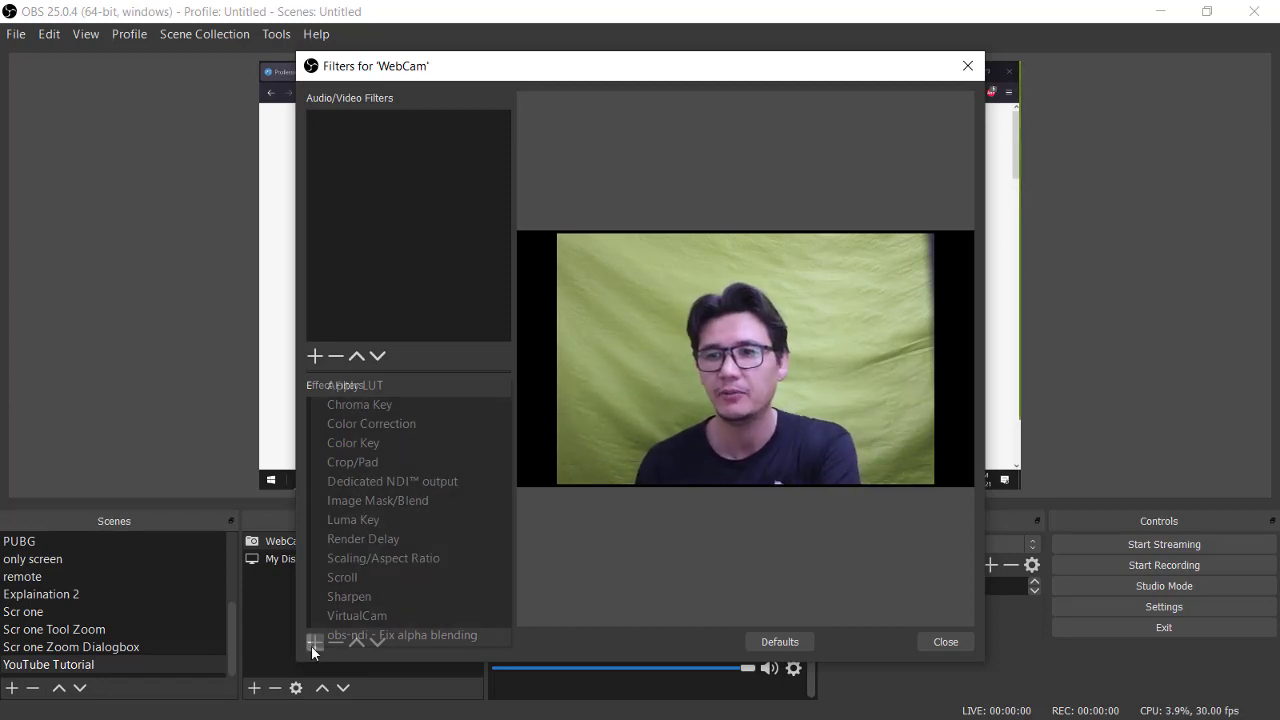
pyautogui.click(369, 406)
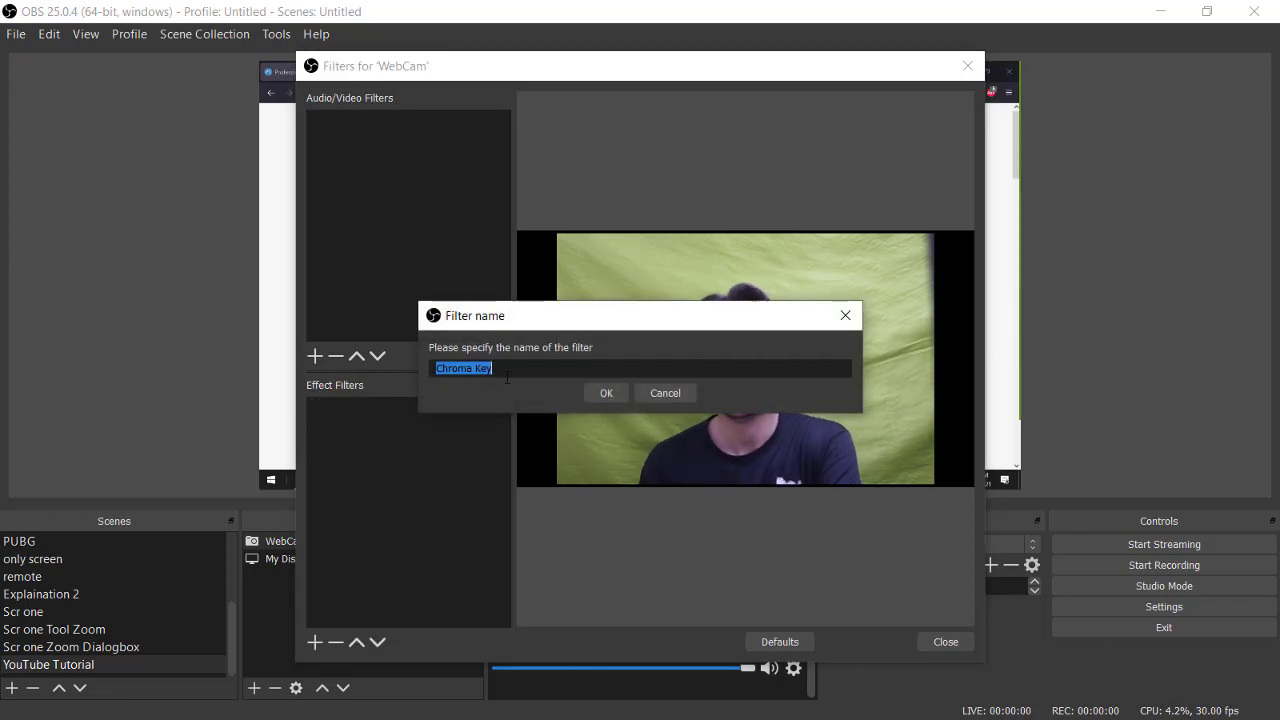
pyautogui.write('remove ')
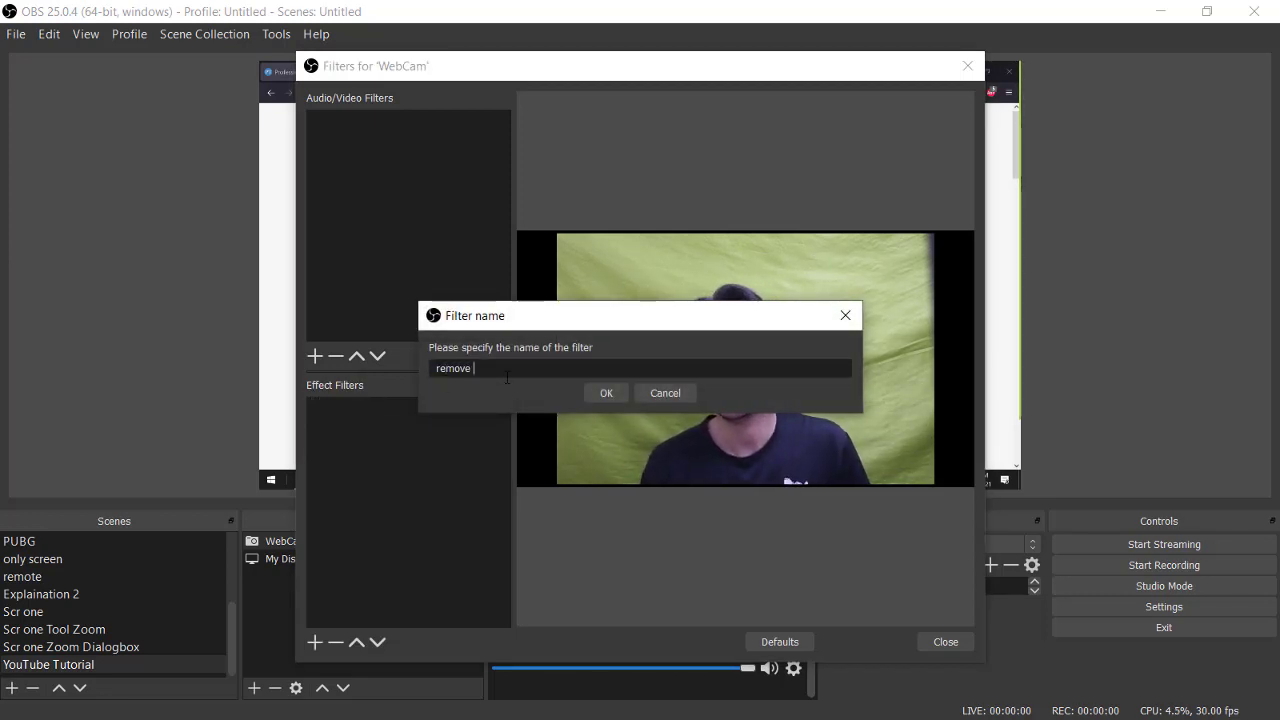
pyautogui.write('backr')
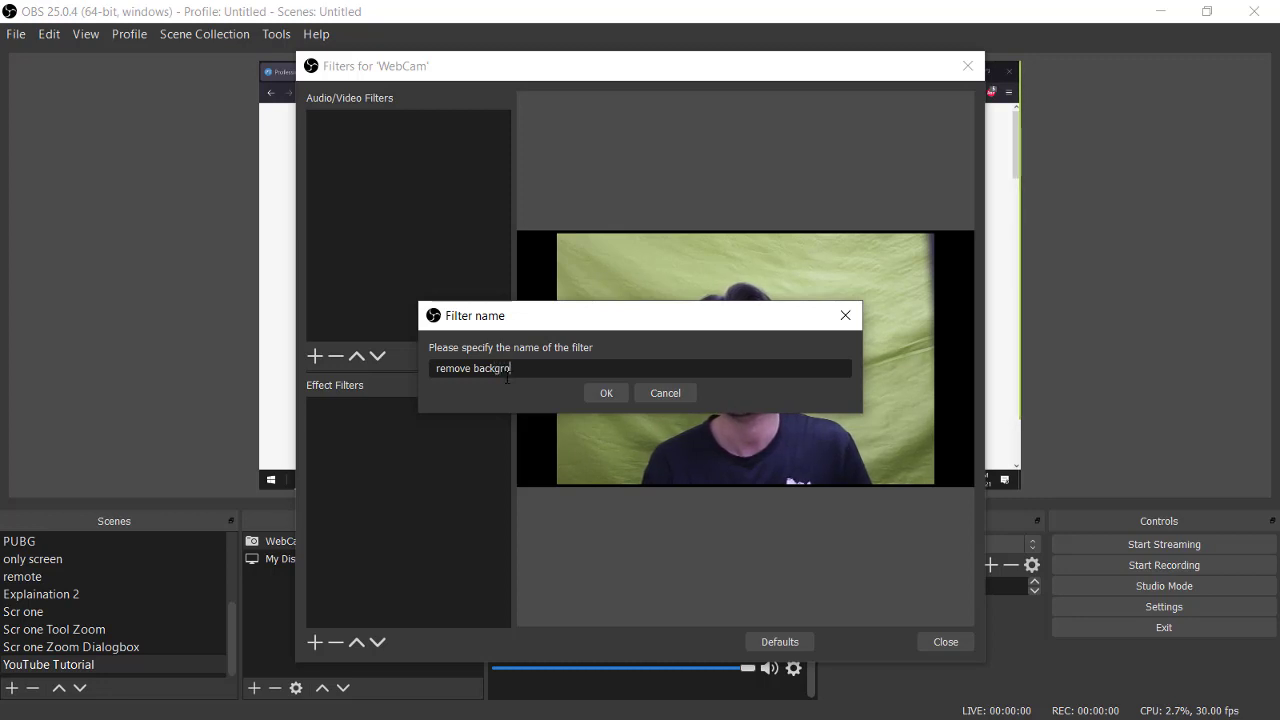
pyautogui.write('round')
pyautogui.press('Return')
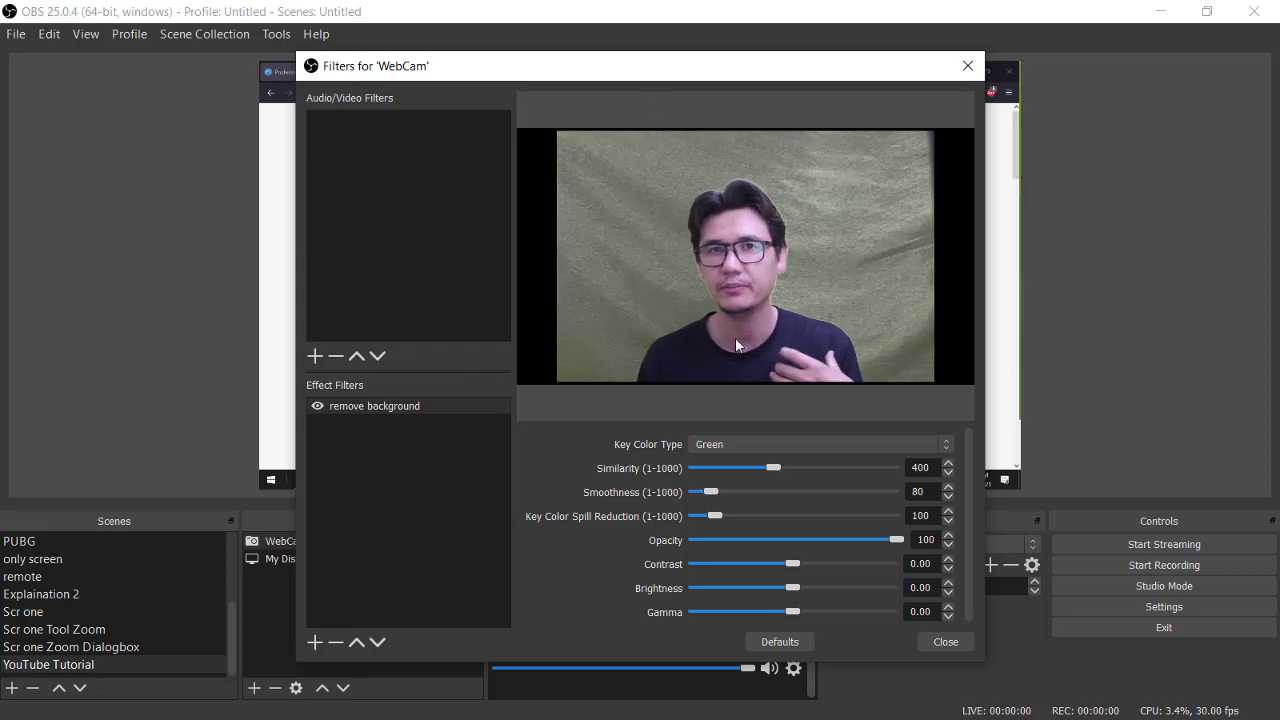
# Step: Key out a custom #aaff00 yellow-green colour at similarity 345, then close Filters
pyautogui.click(786, 449)
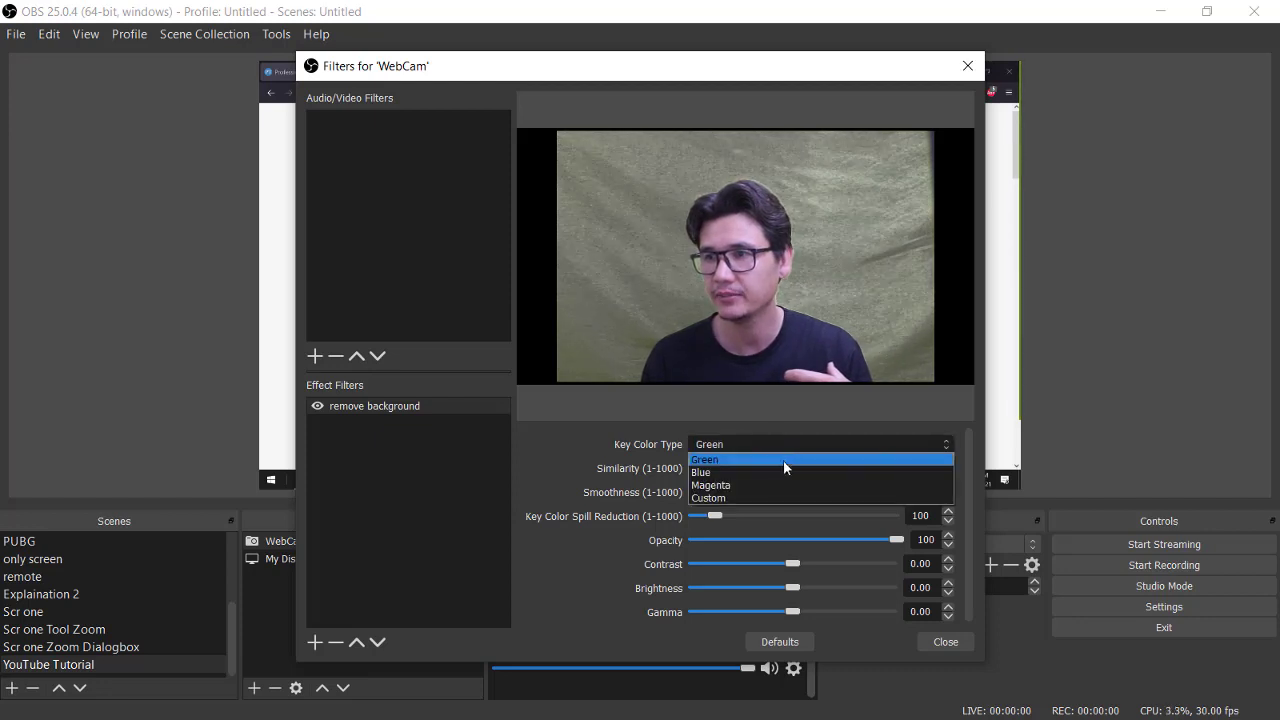
pyautogui.click(775, 496)
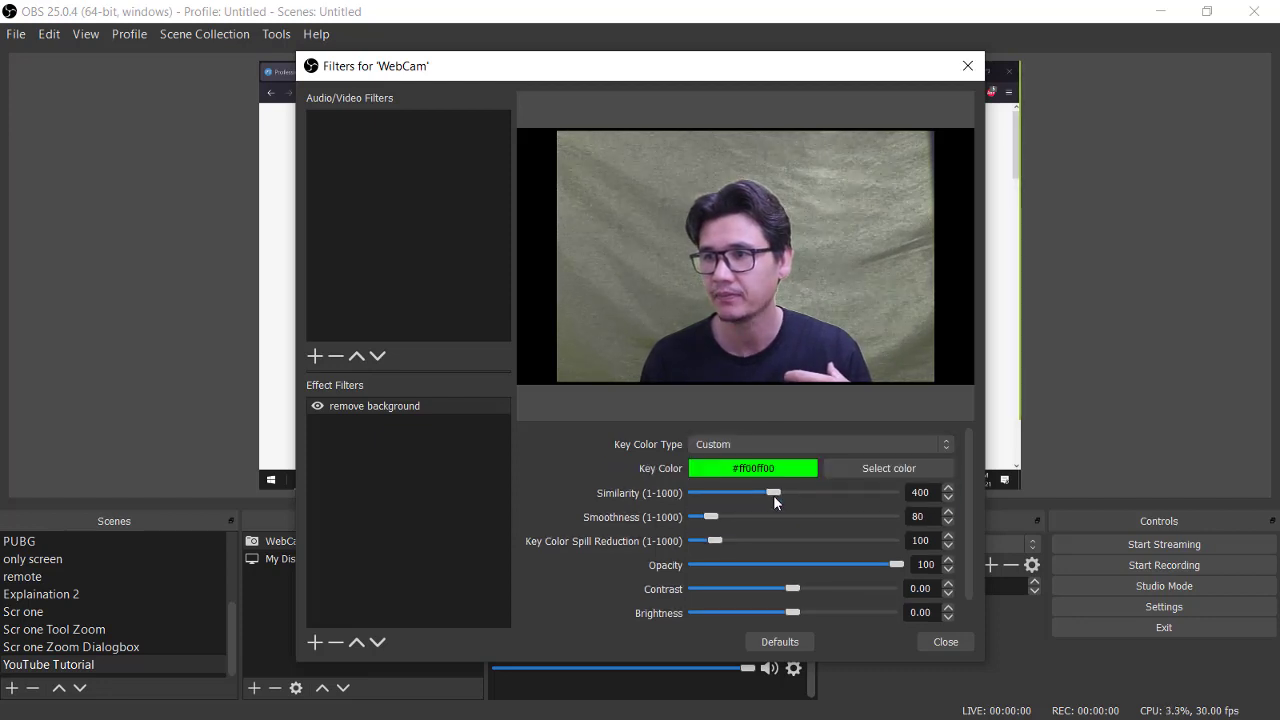
pyautogui.click(872, 467)
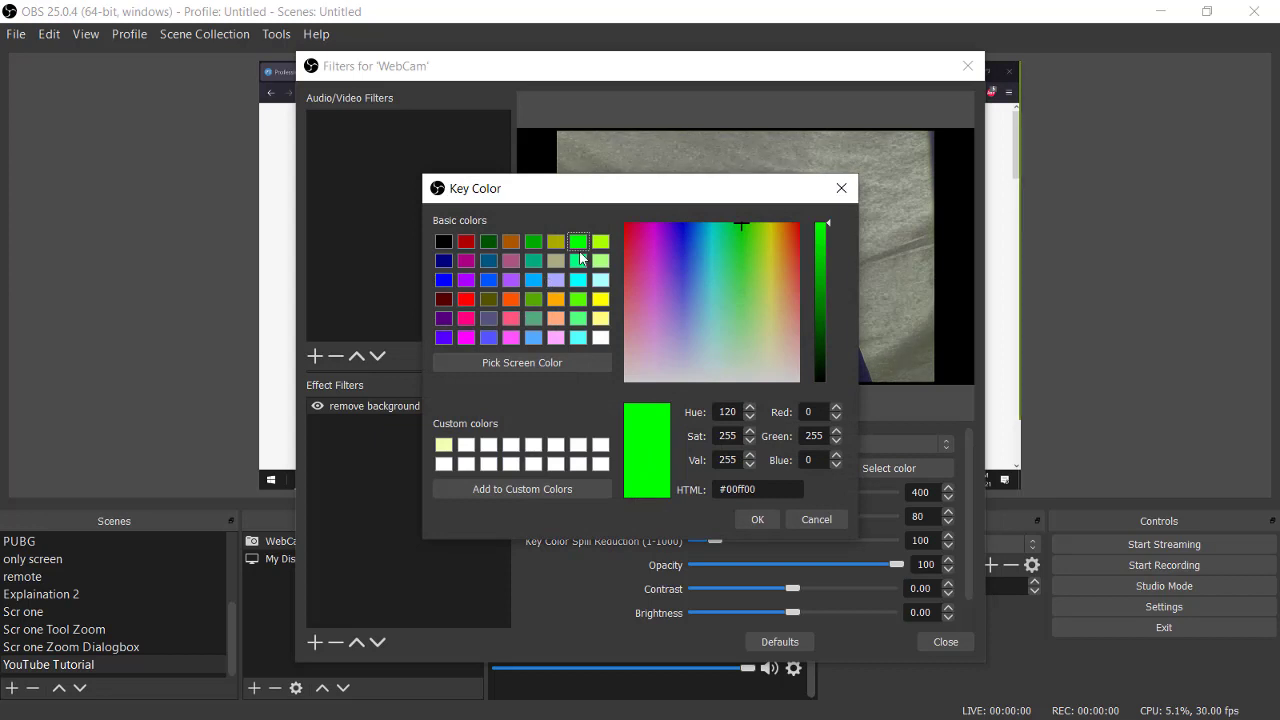
pyautogui.click(600, 243)
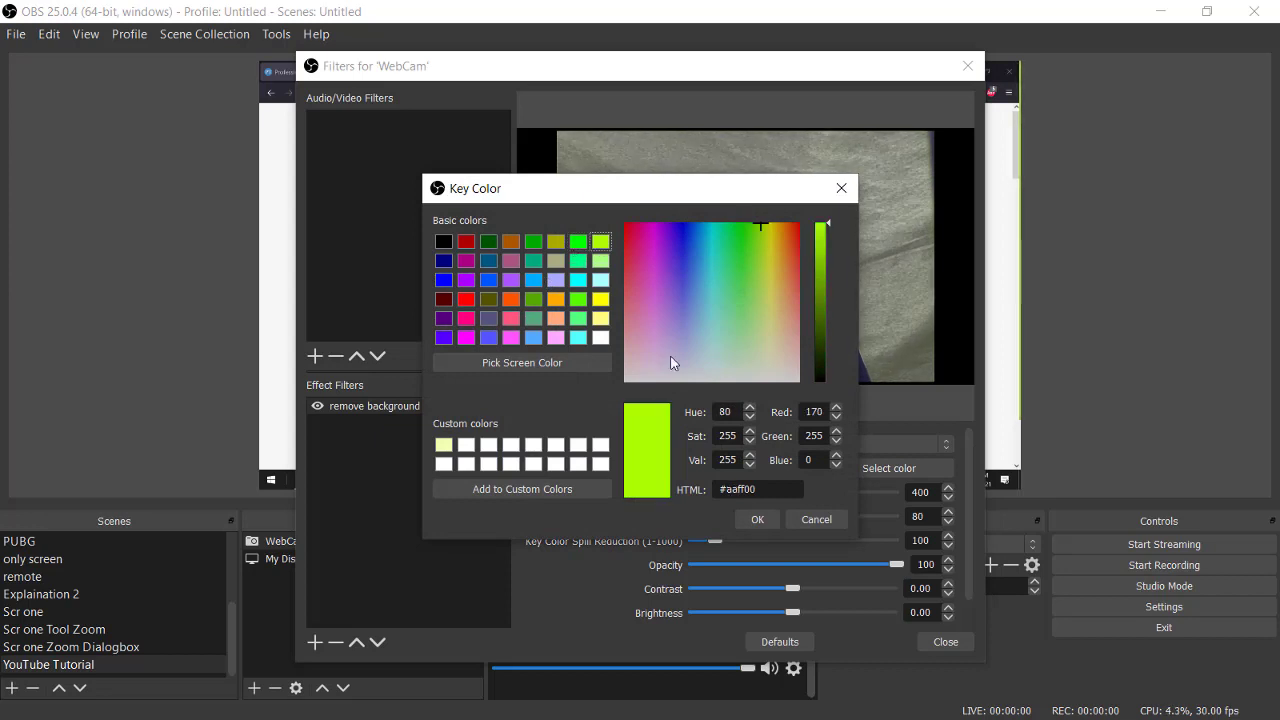
pyautogui.click(758, 518)
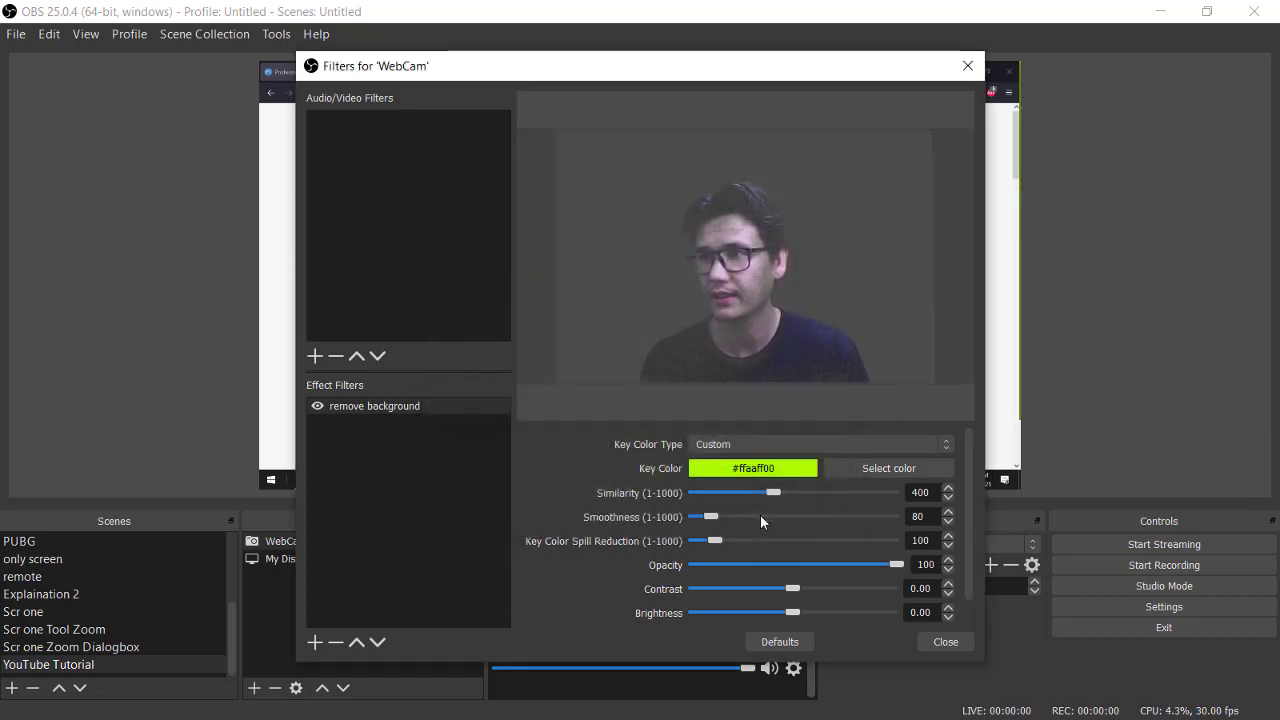
pyautogui.moveTo(776, 491); pyautogui.dragTo(764, 493)
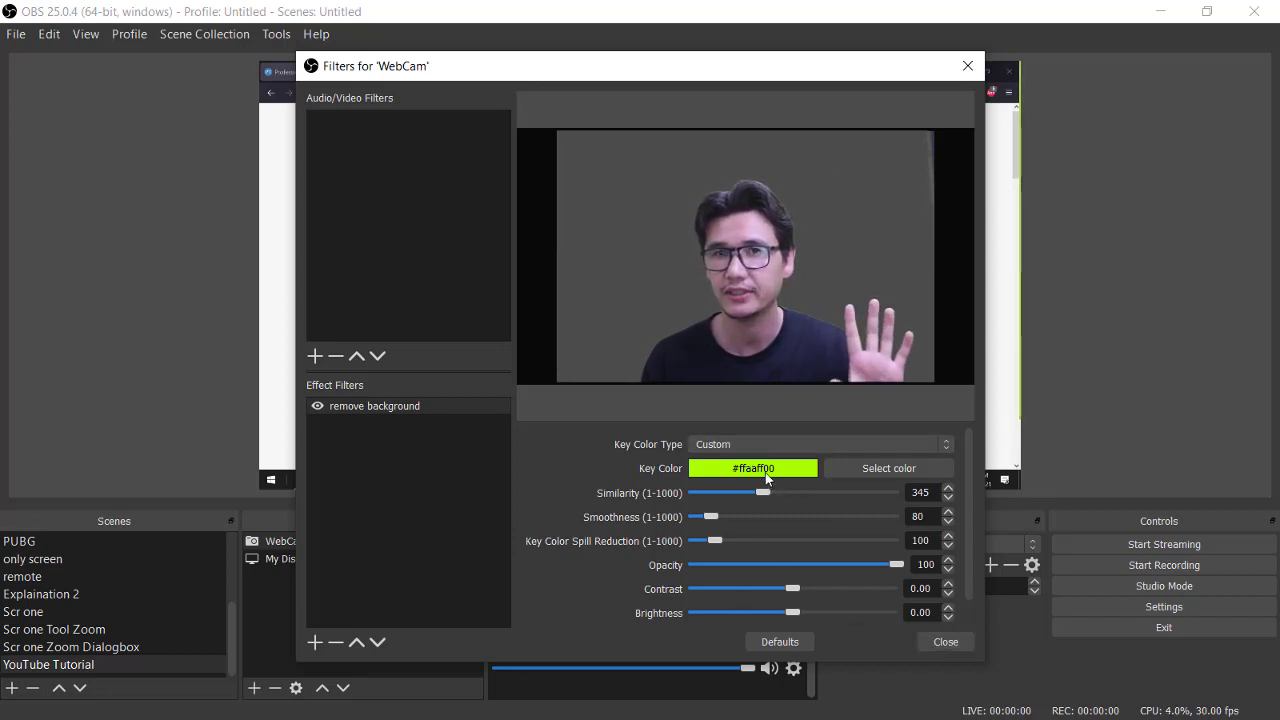
pyautogui.click(946, 641)
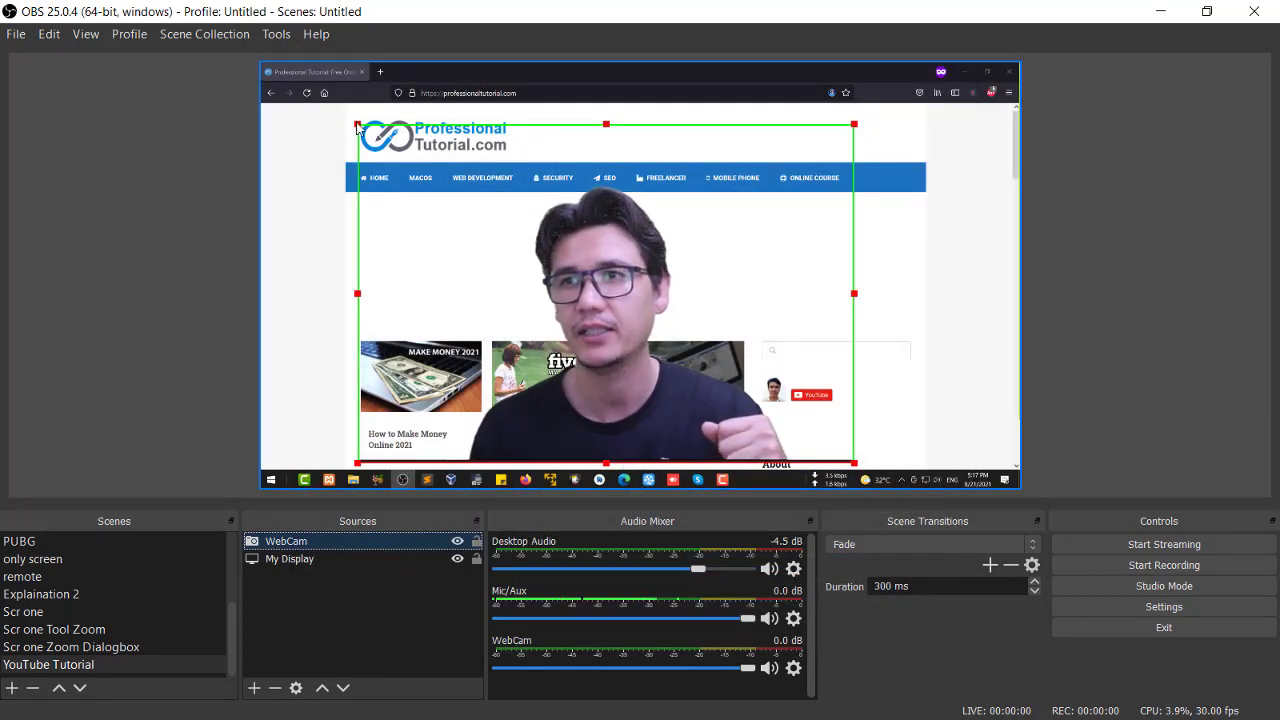
# Step: Shrink the keyed webcam into the capture's bottom-right corner, then open the Fiverr article
pyautogui.moveTo(357, 124); pyautogui.dragTo(548, 255)
pyautogui.moveTo(645, 268); pyautogui.dragTo(916, 420)
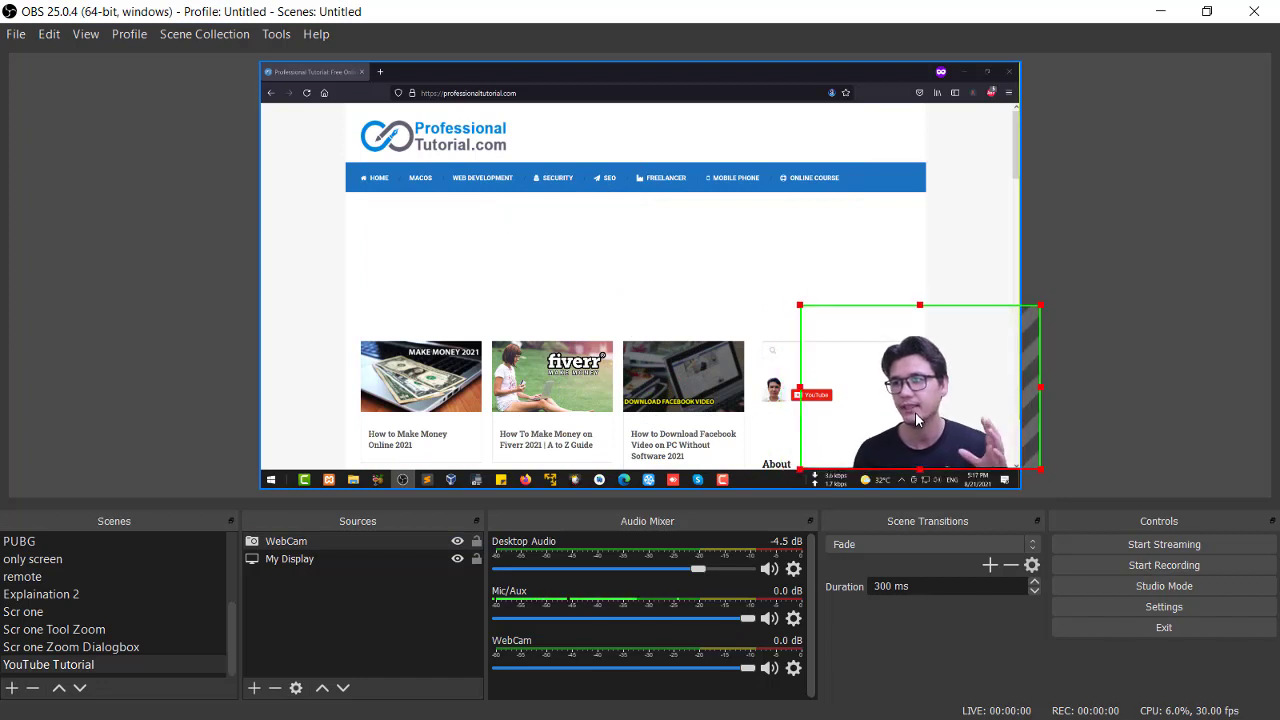
pyautogui.click(1169, 371)
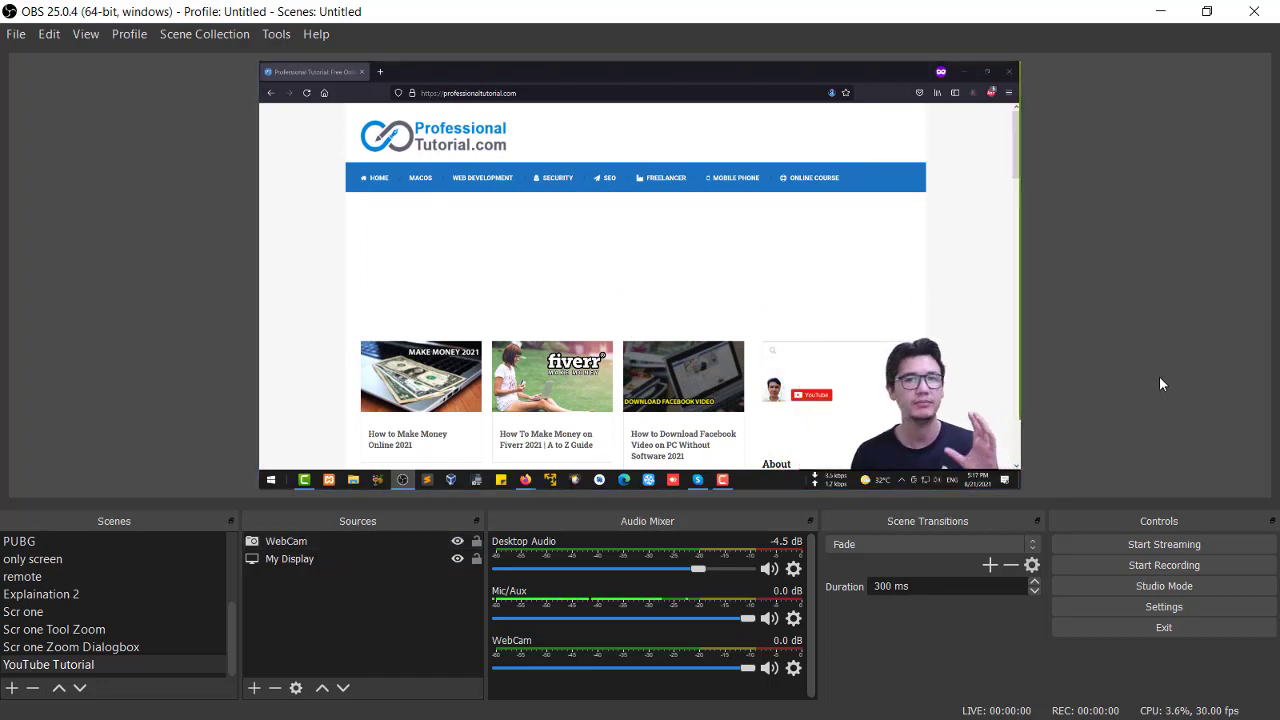
pyautogui.click(1015, 388)
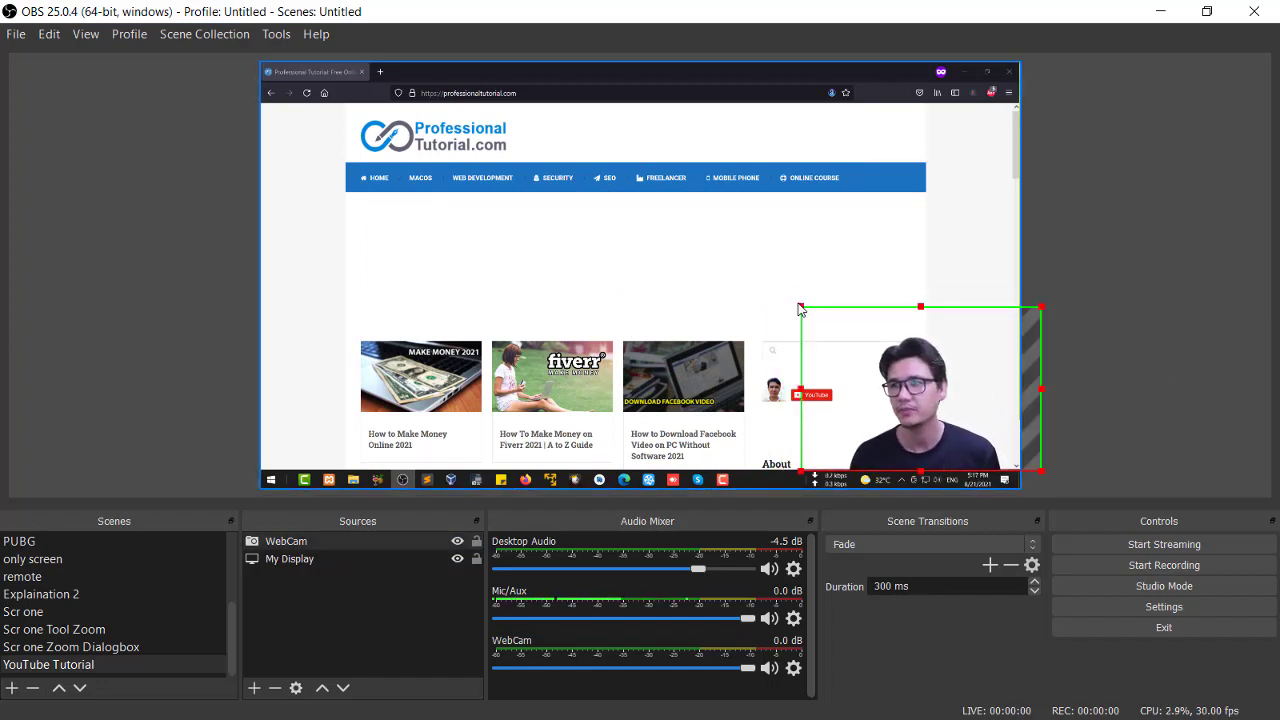
pyautogui.moveTo(800, 307)
pyautogui.mouseDown()
pyautogui.moveTo(763, 280)
pyautogui.moveTo(805, 295)
pyautogui.mouseUp()
pyautogui.click(1102, 337)
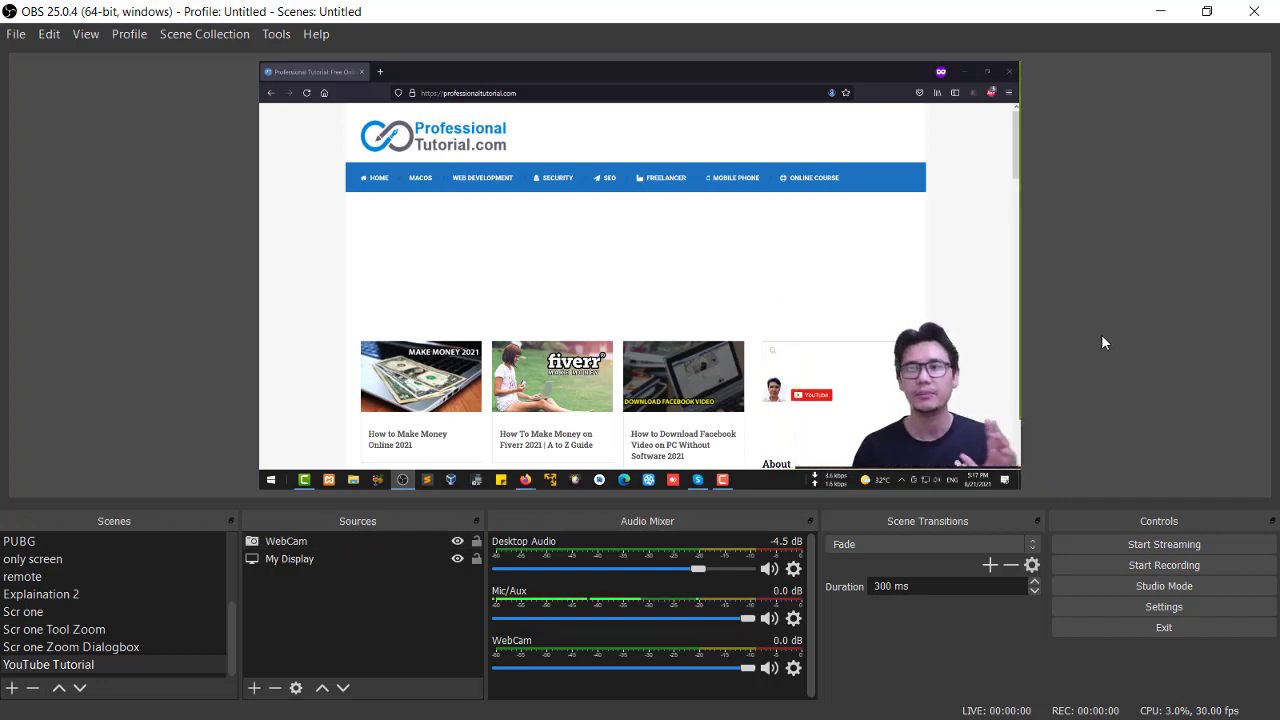
pyautogui.scroll(-5, 656, 316)
pyautogui.scroll(3, 656, 316)
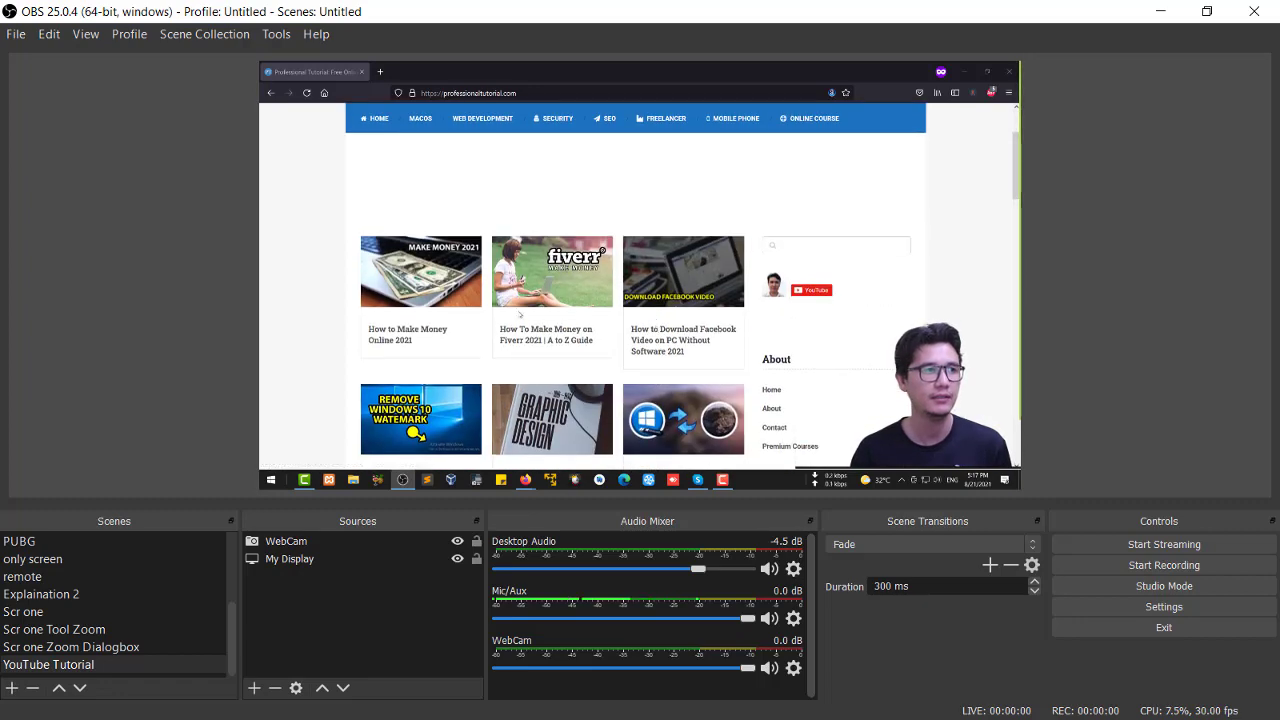
pyautogui.click(548, 285)
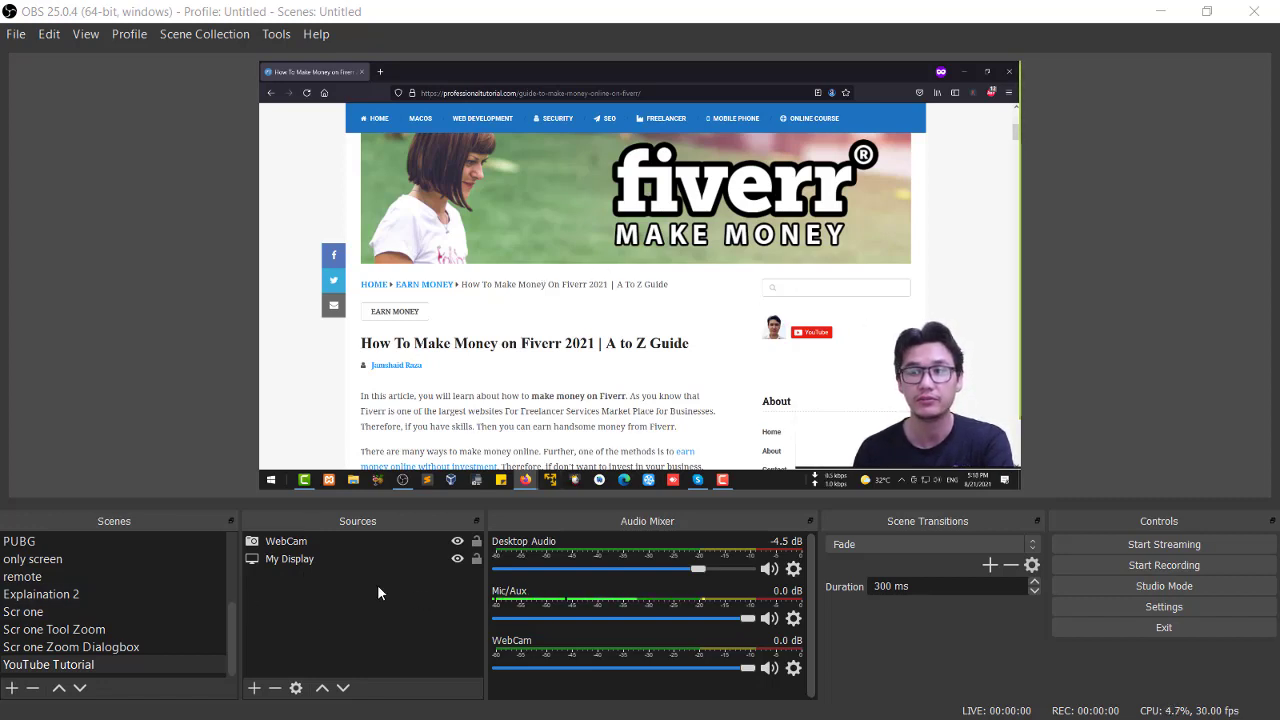
# Step: Open the WebCam source's filters and review the existing remove-background filter's similarity setting
pyautogui.click(300, 542)
pyautogui.rightClick(309, 543)
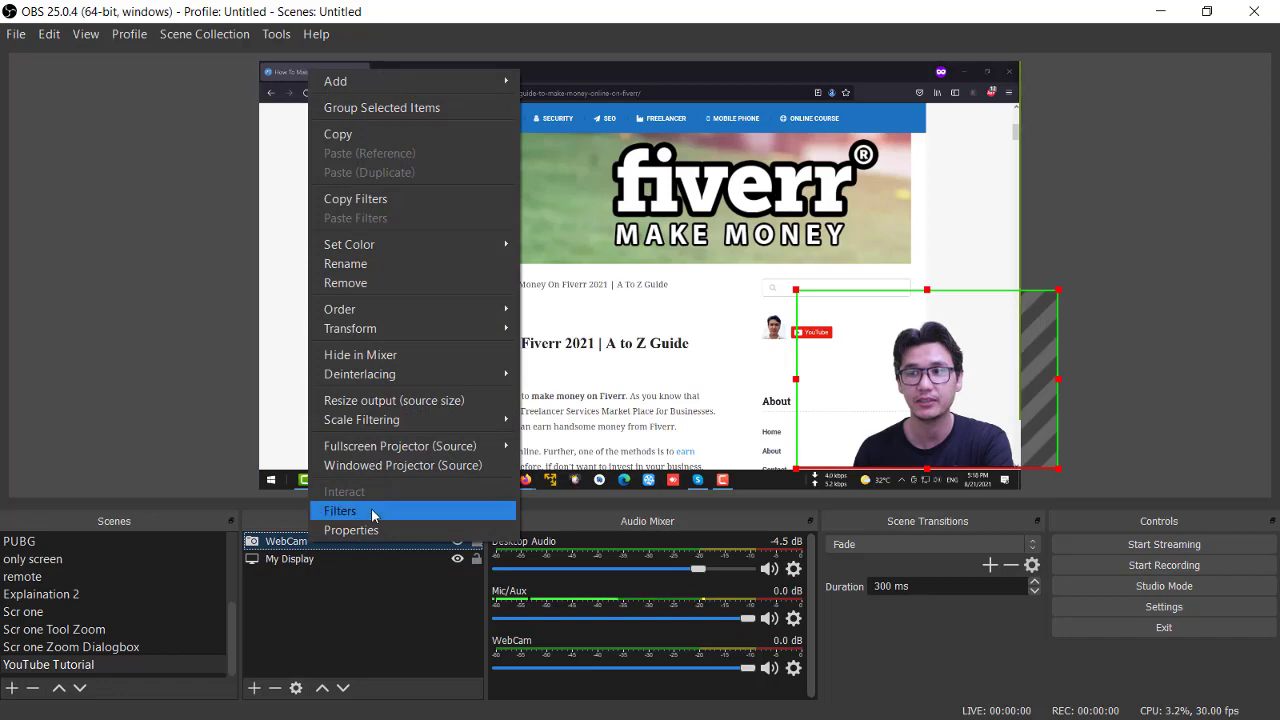
pyautogui.click(371, 512)
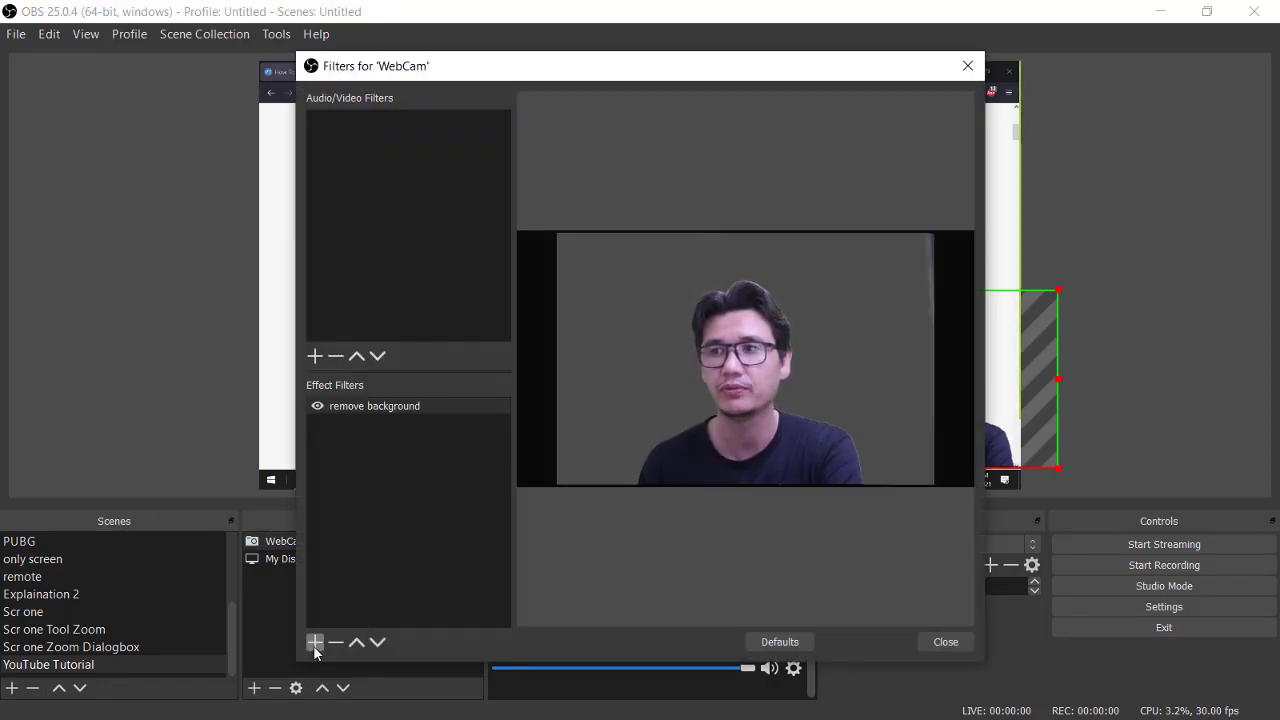
pyautogui.click(389, 406)
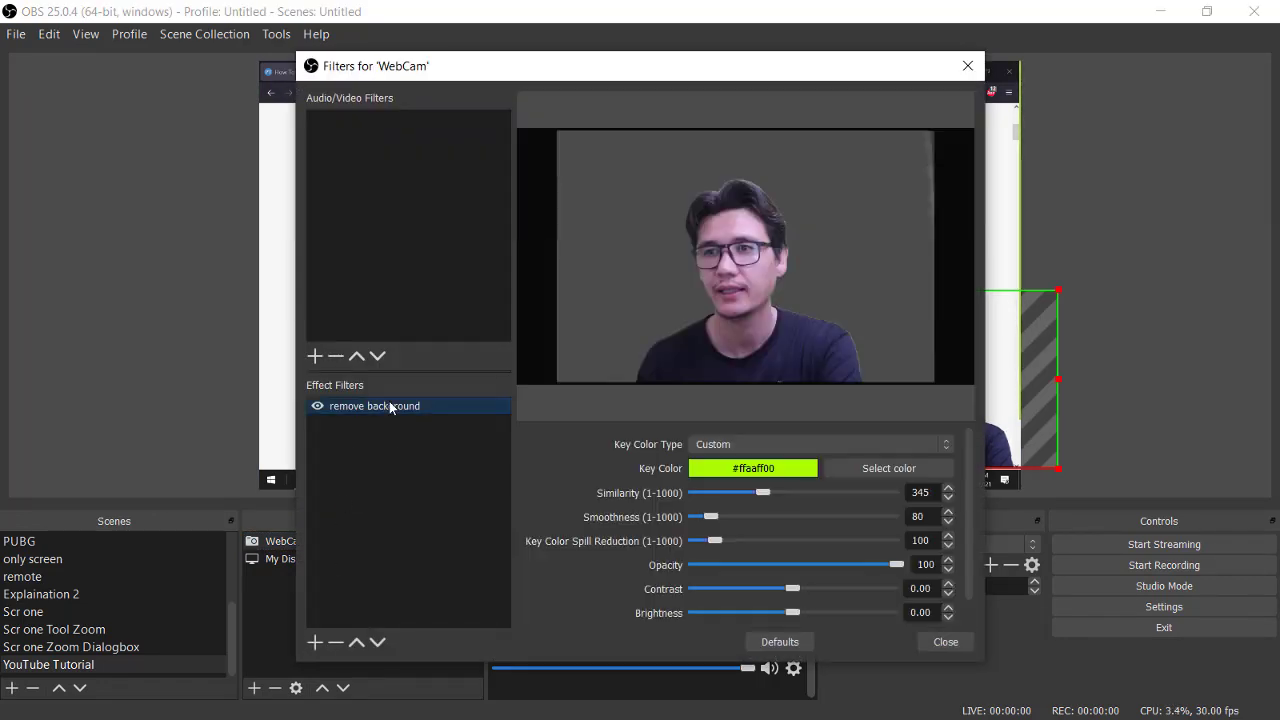
pyautogui.click(762, 493)
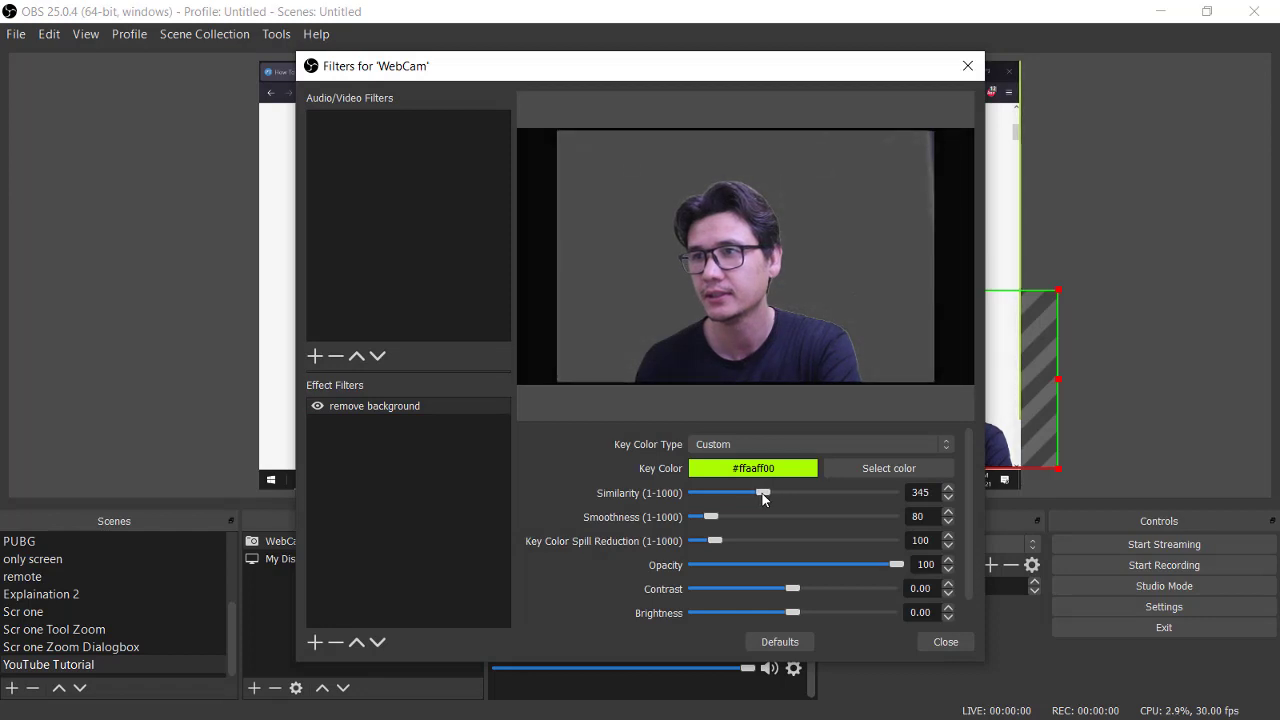
# Step: Add a Color Correction filter to WebCam with gamma 0.24 and contrast 0.35, then close the filters window
pyautogui.click(316, 642)
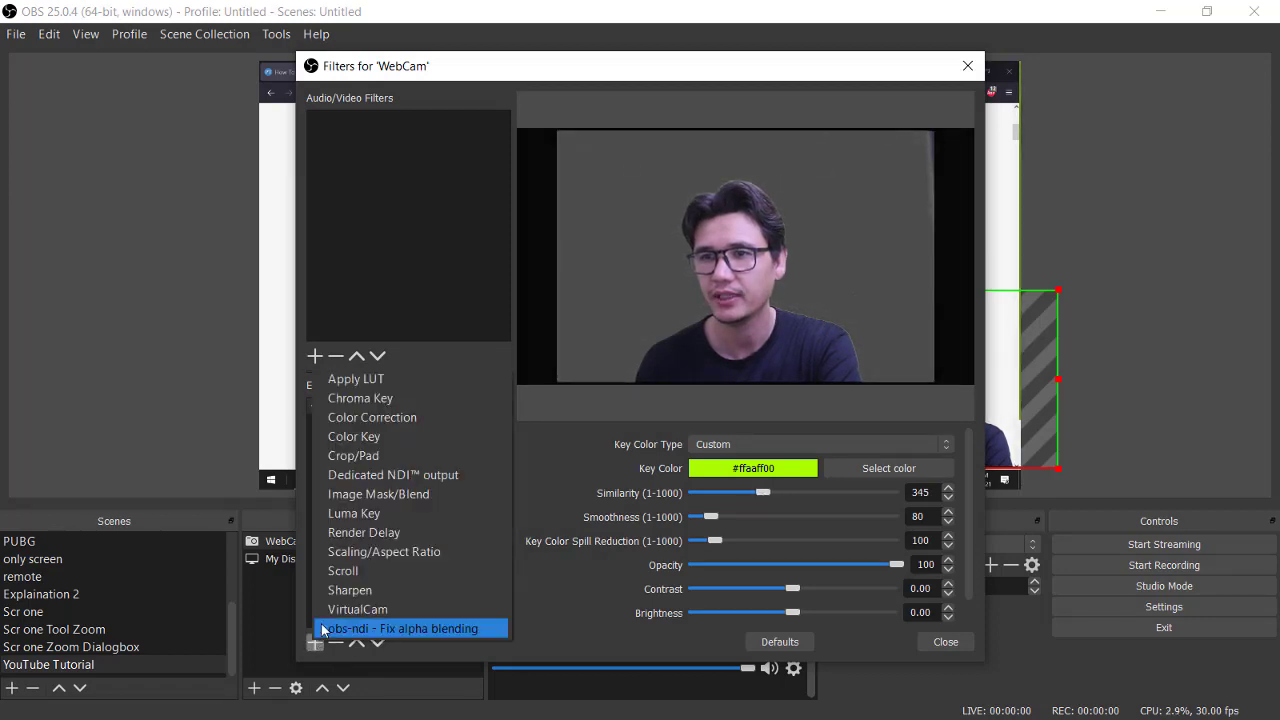
pyautogui.click(394, 418)
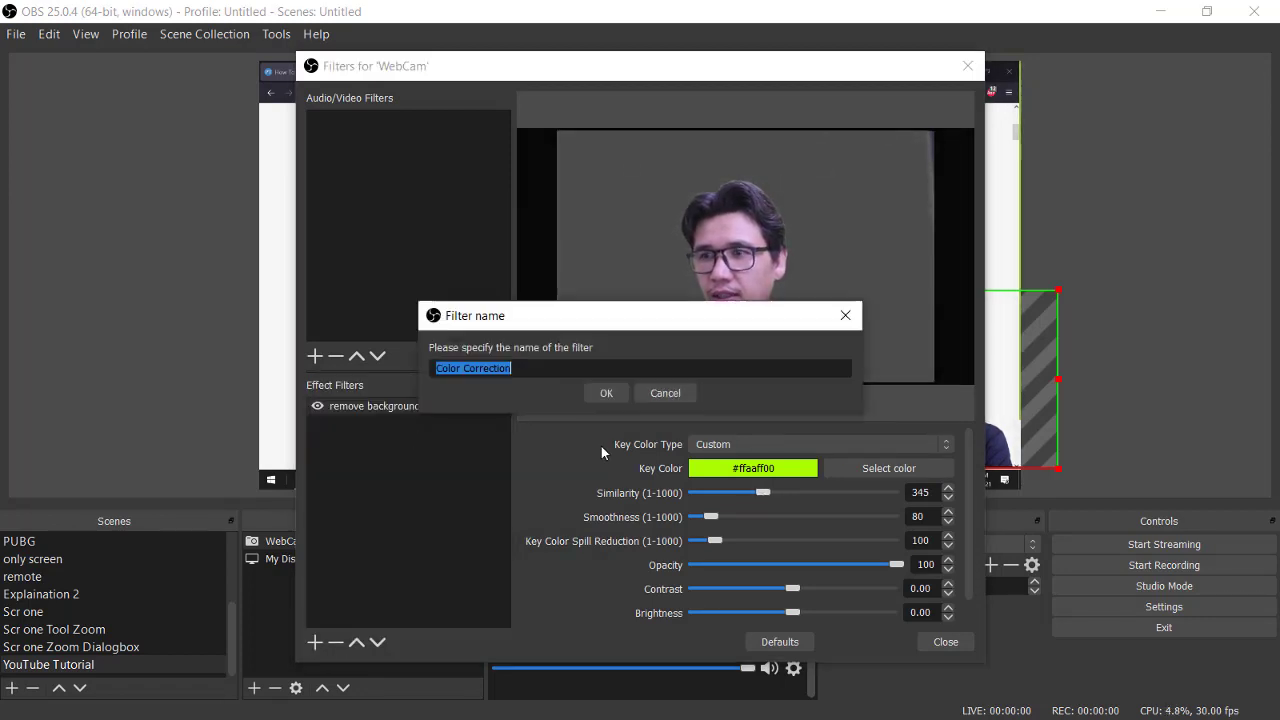
pyautogui.click(607, 394)
pyautogui.moveTo(744, 445); pyautogui.dragTo(755, 444)
pyautogui.moveTo(729, 73); pyautogui.dragTo(461, 62)
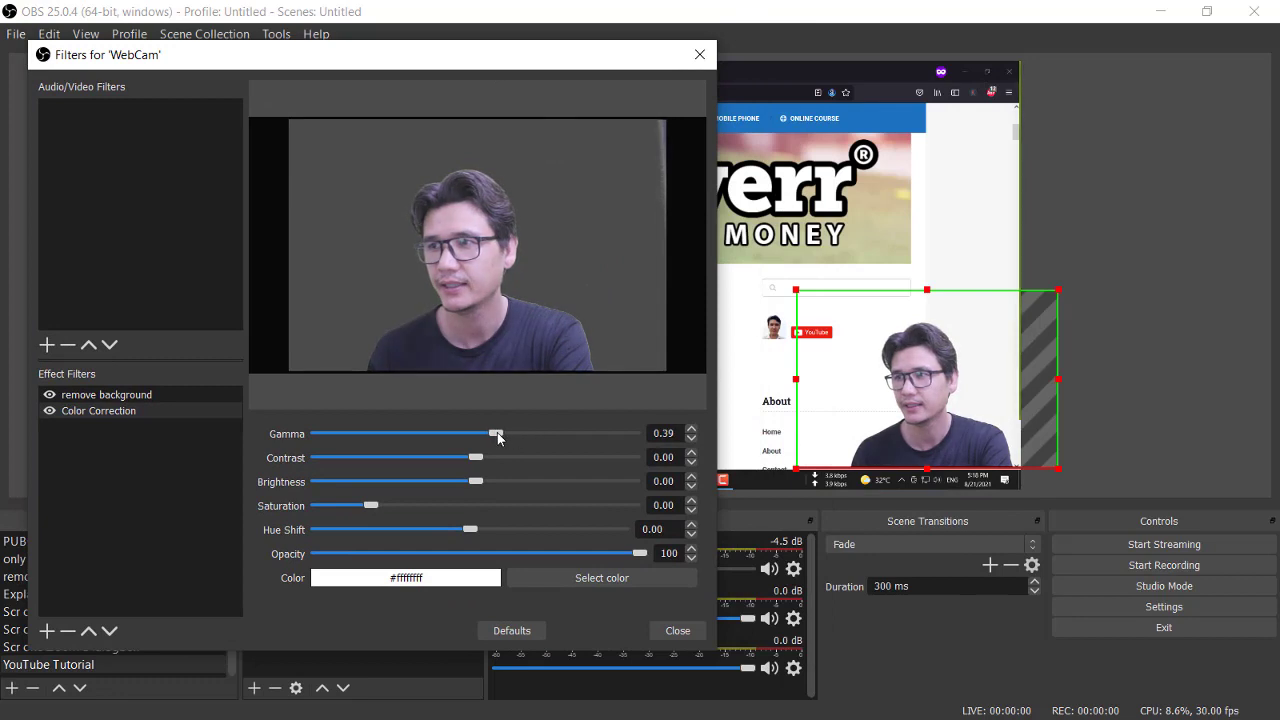
pyautogui.moveTo(477, 459); pyautogui.dragTo(503, 460)
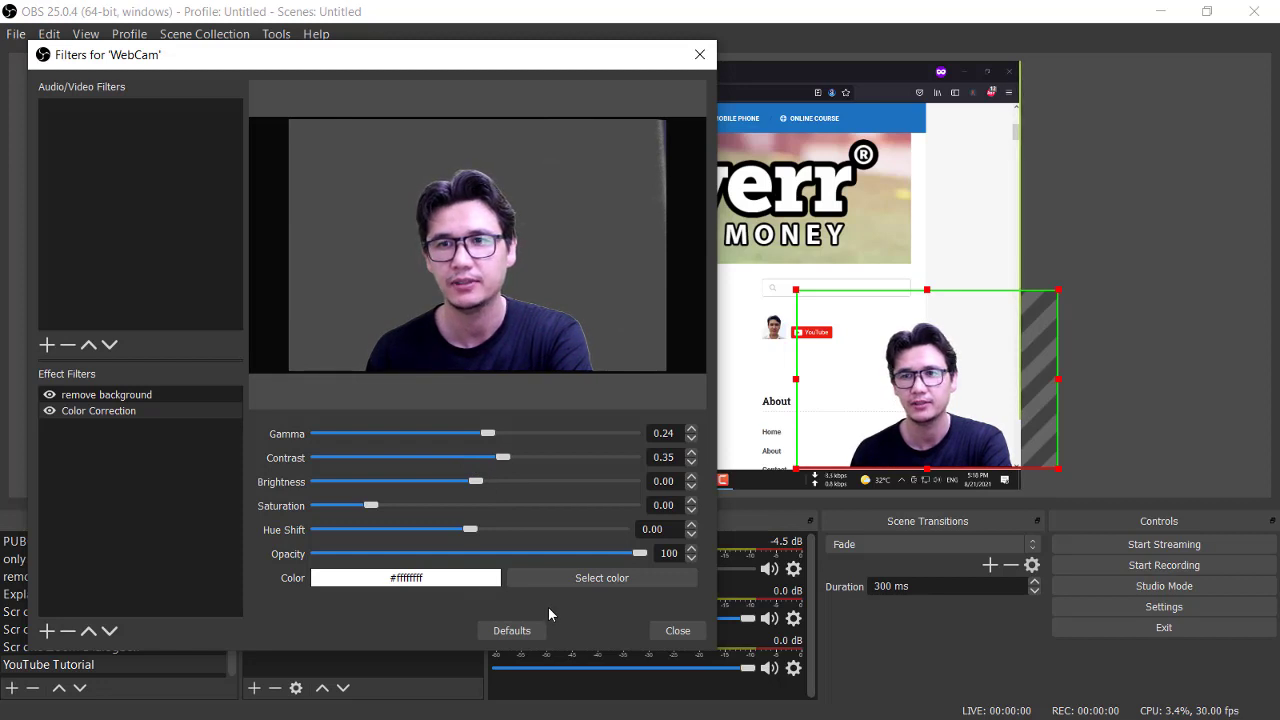
pyautogui.click(49, 410)
pyautogui.click(49, 410)
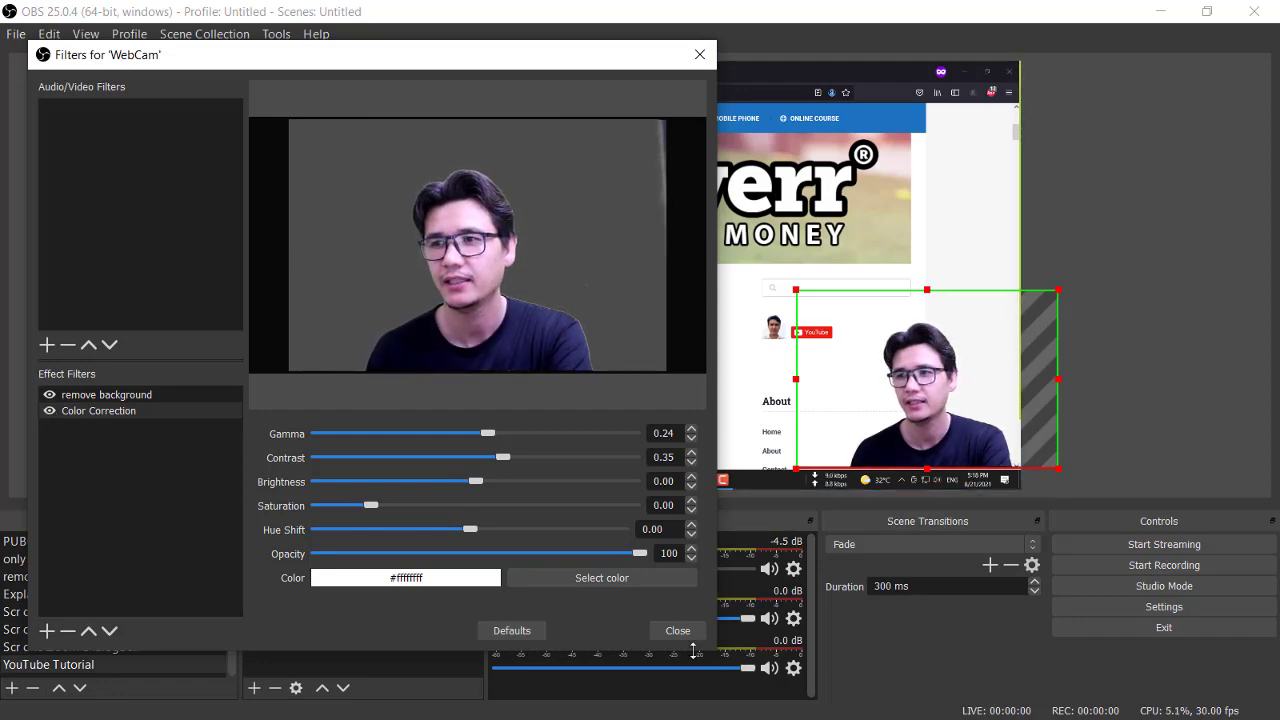
pyautogui.click(668, 630)
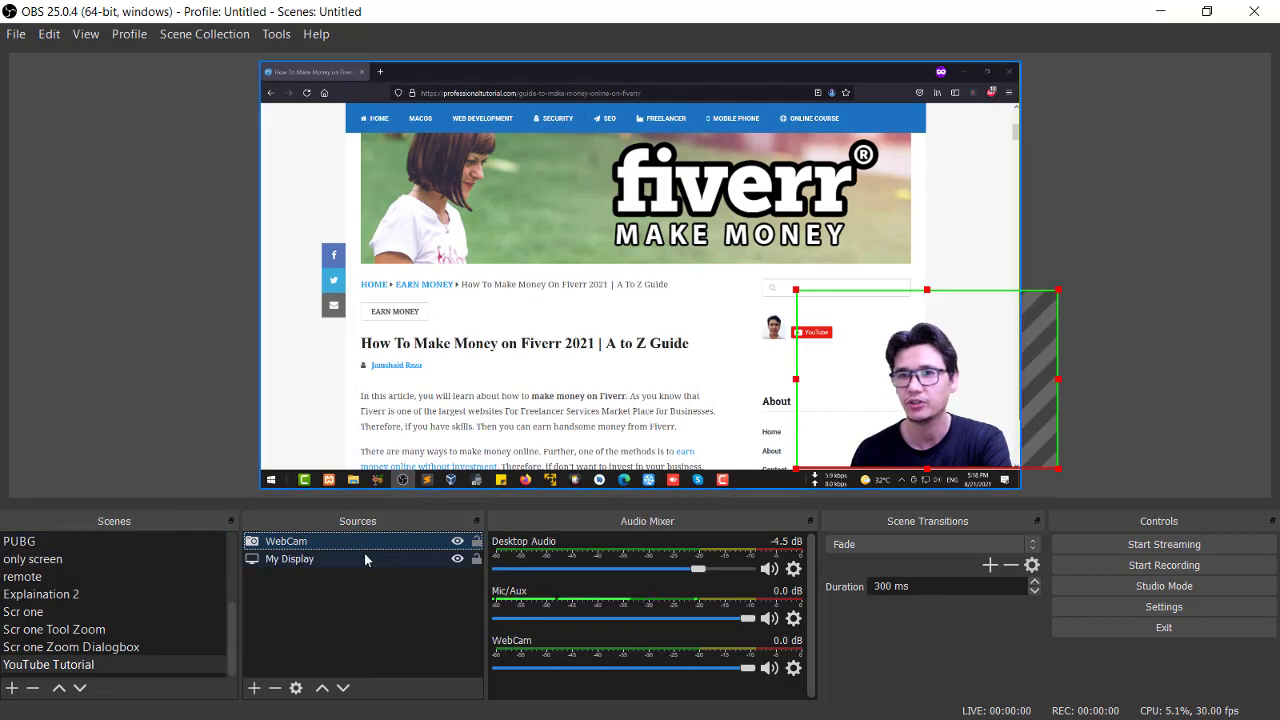
# Step: Add a Sharpen filter with sharpness 0.17 to WebCam, close the filters window, and deselect the overlay
pyautogui.rightClick(328, 546)
pyautogui.click(350, 497)
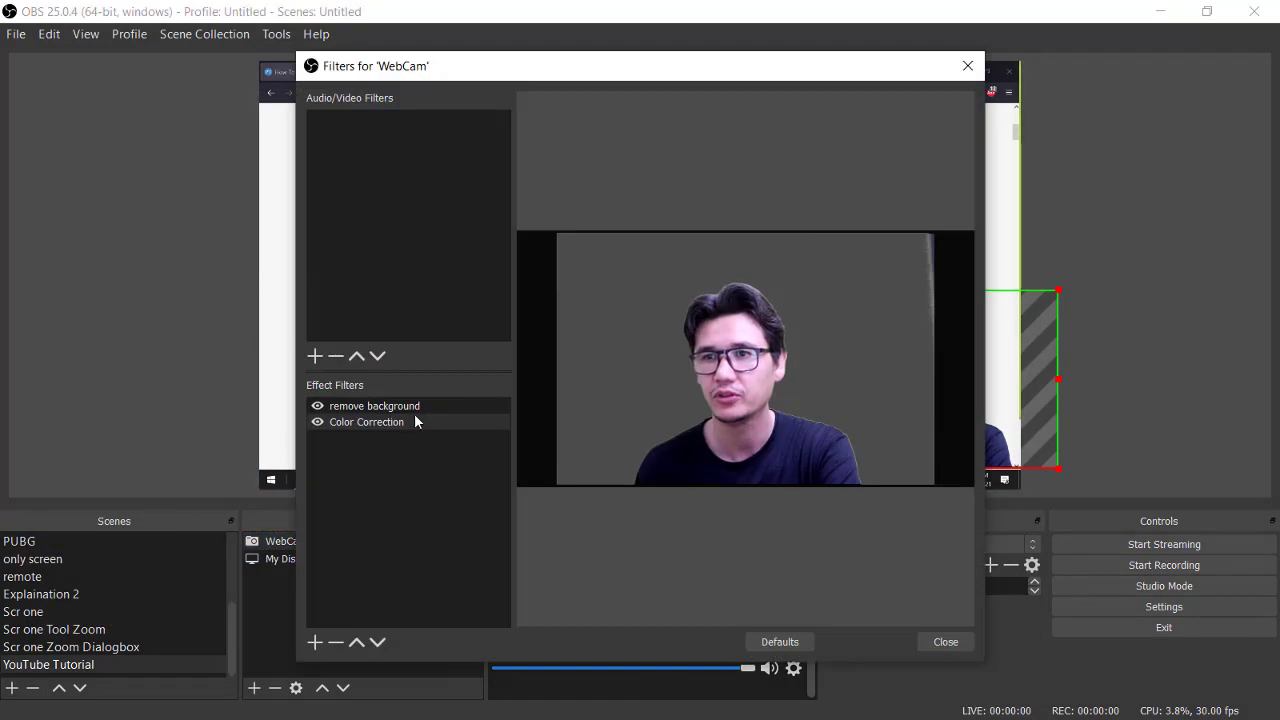
pyautogui.moveTo(509, 74); pyautogui.dragTo(459, 71)
pyautogui.click(267, 641)
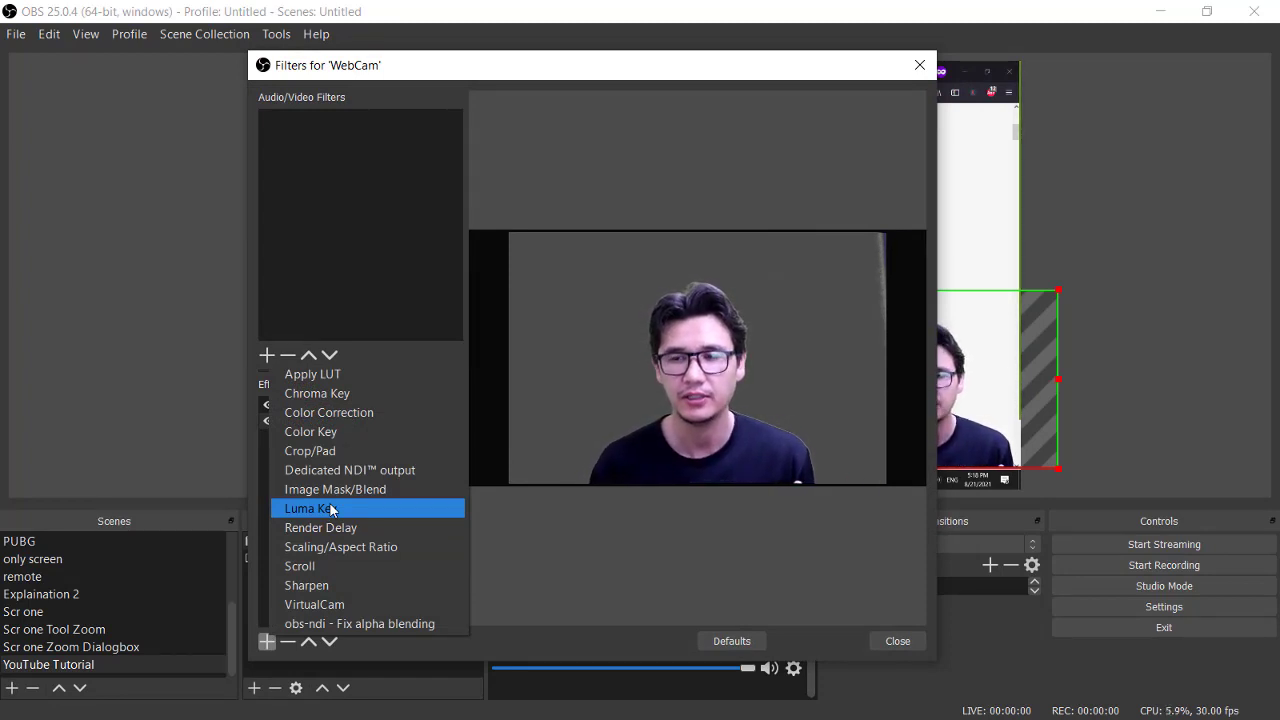
pyautogui.click(309, 586)
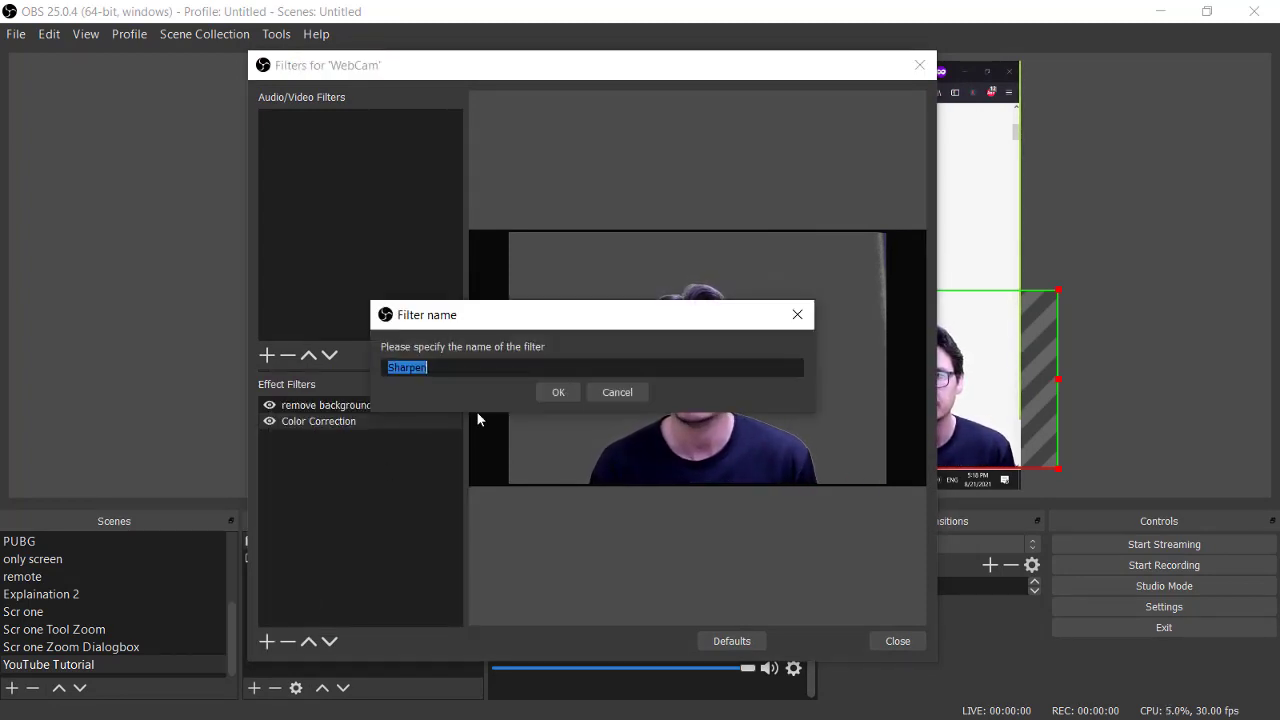
pyautogui.click(560, 391)
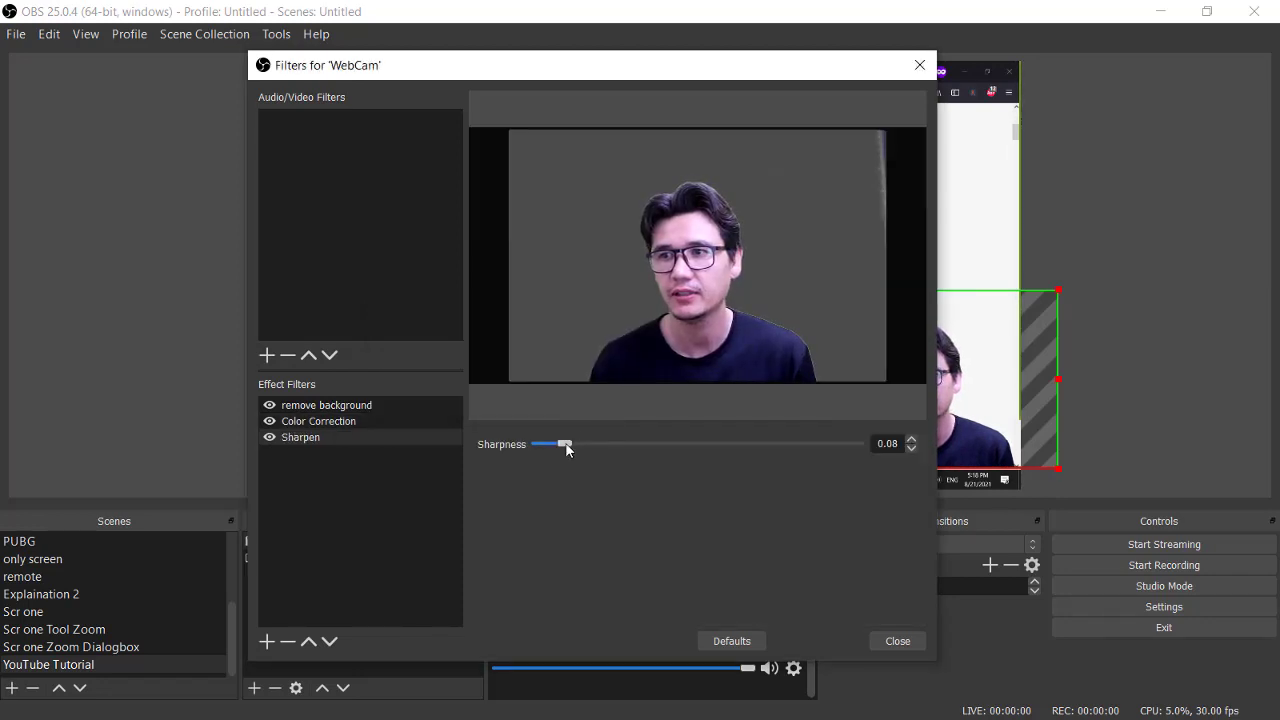
pyautogui.moveTo(565, 444); pyautogui.dragTo(594, 447)
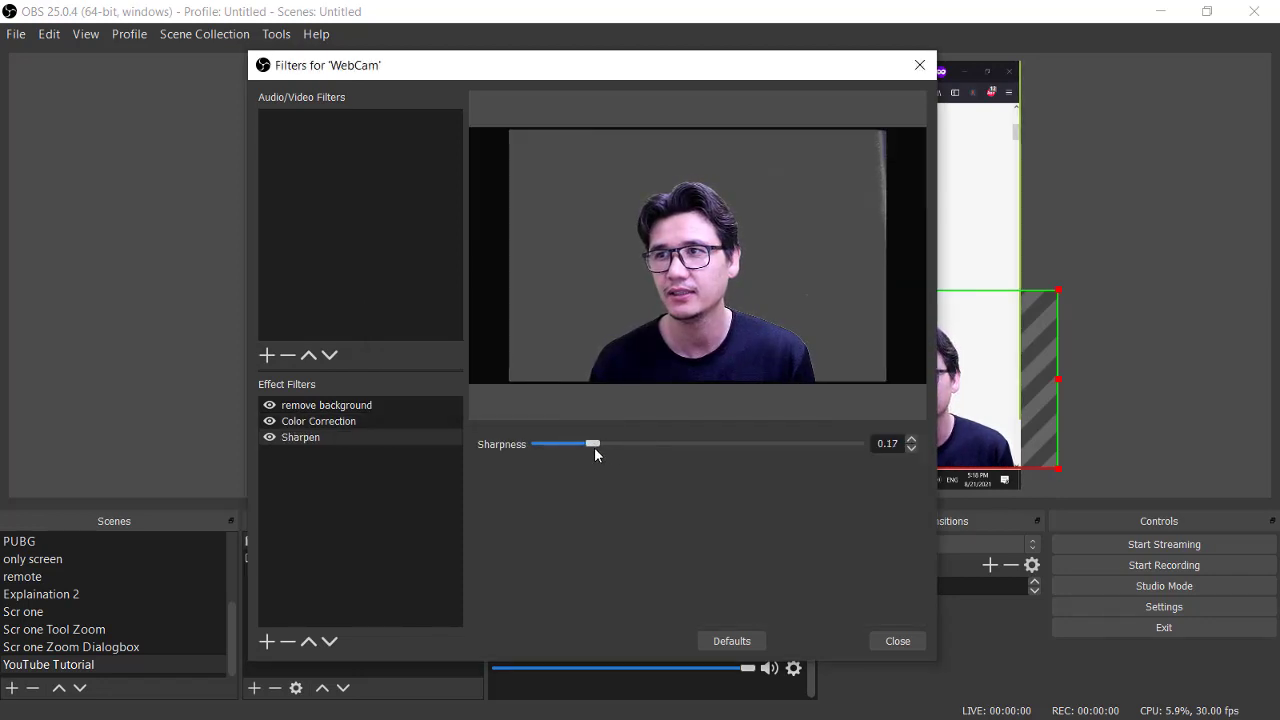
pyautogui.click(868, 640)
pyautogui.click(1094, 388)
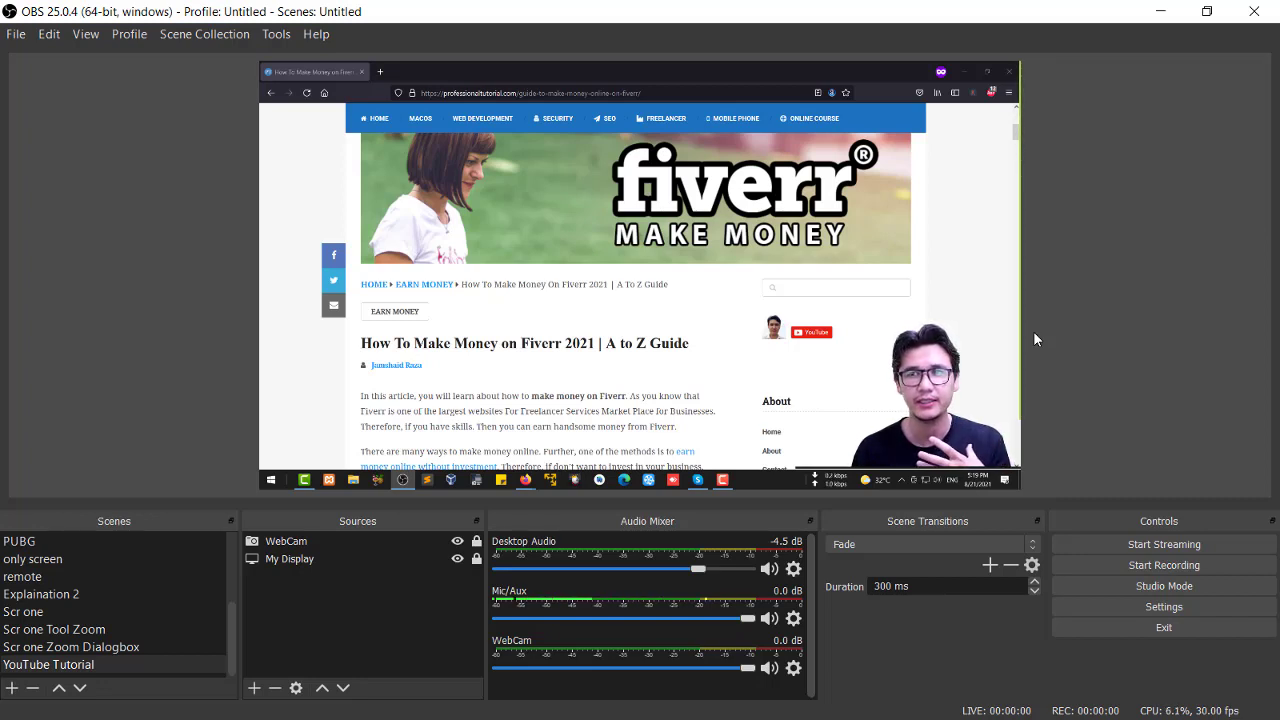
# Step: Record the YouTube Tutorial scene for about 32 seconds, then stop the recording
pyautogui.scroll(-3, 731, 283)
pyautogui.scroll(2, 731, 283)
pyautogui.scroll(-2, 731, 283)
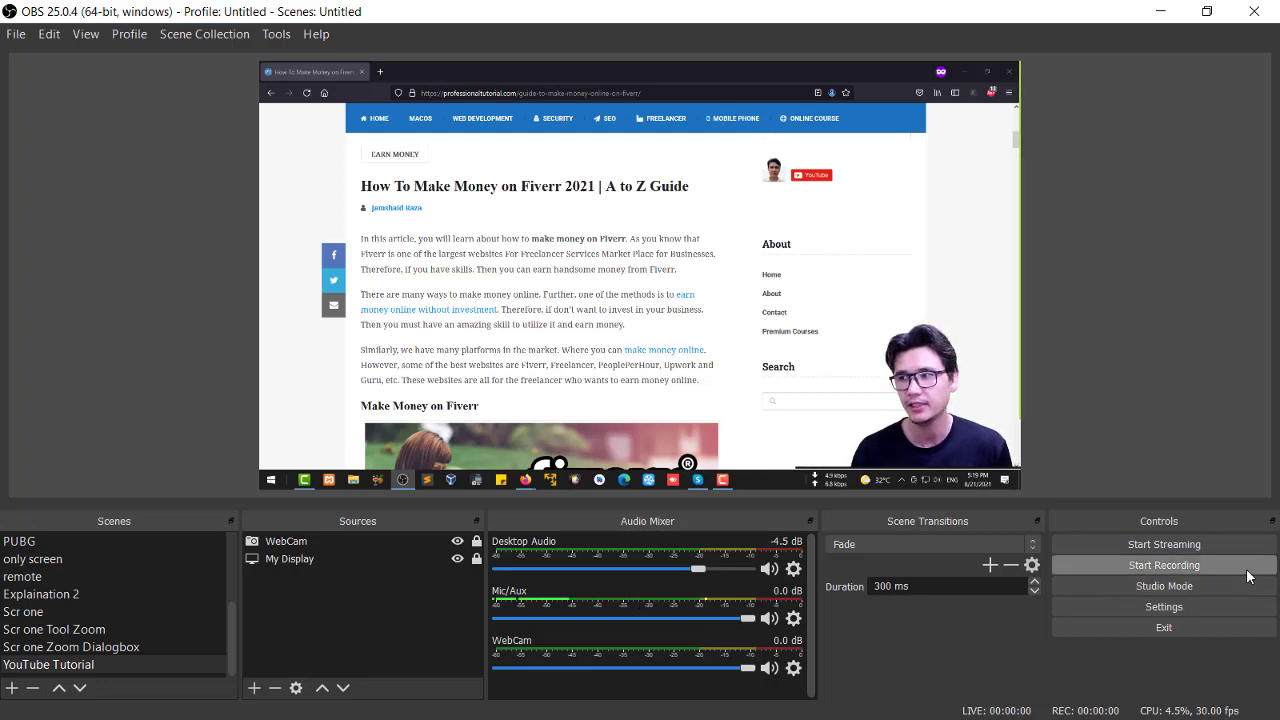
pyautogui.click(1131, 566)
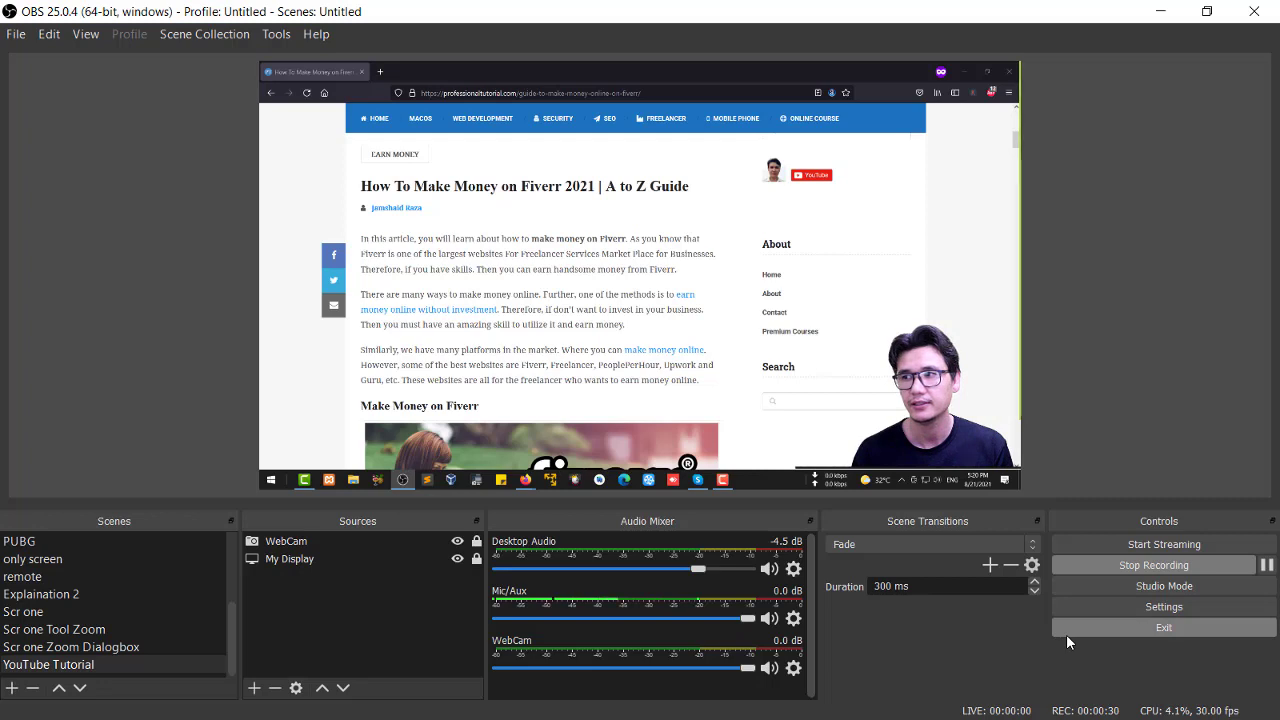
pyautogui.click(1140, 567)
pyautogui.click(30, 38)
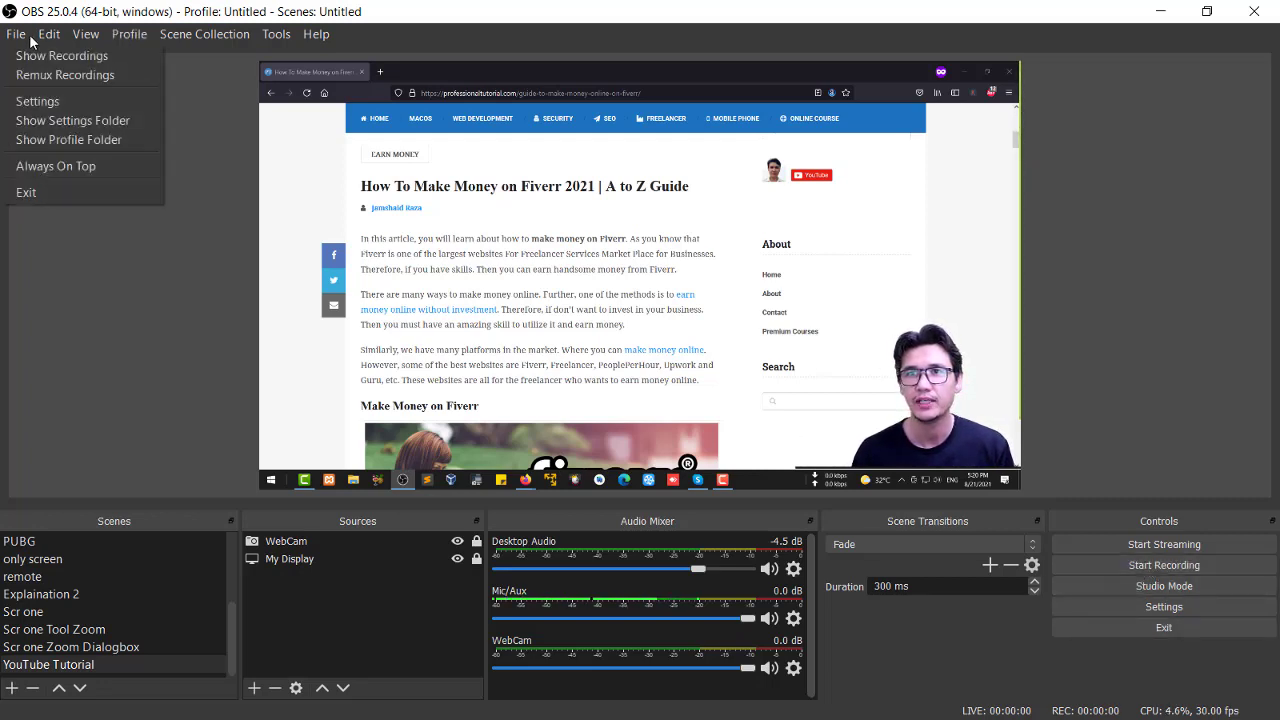
pyautogui.click(32, 60)
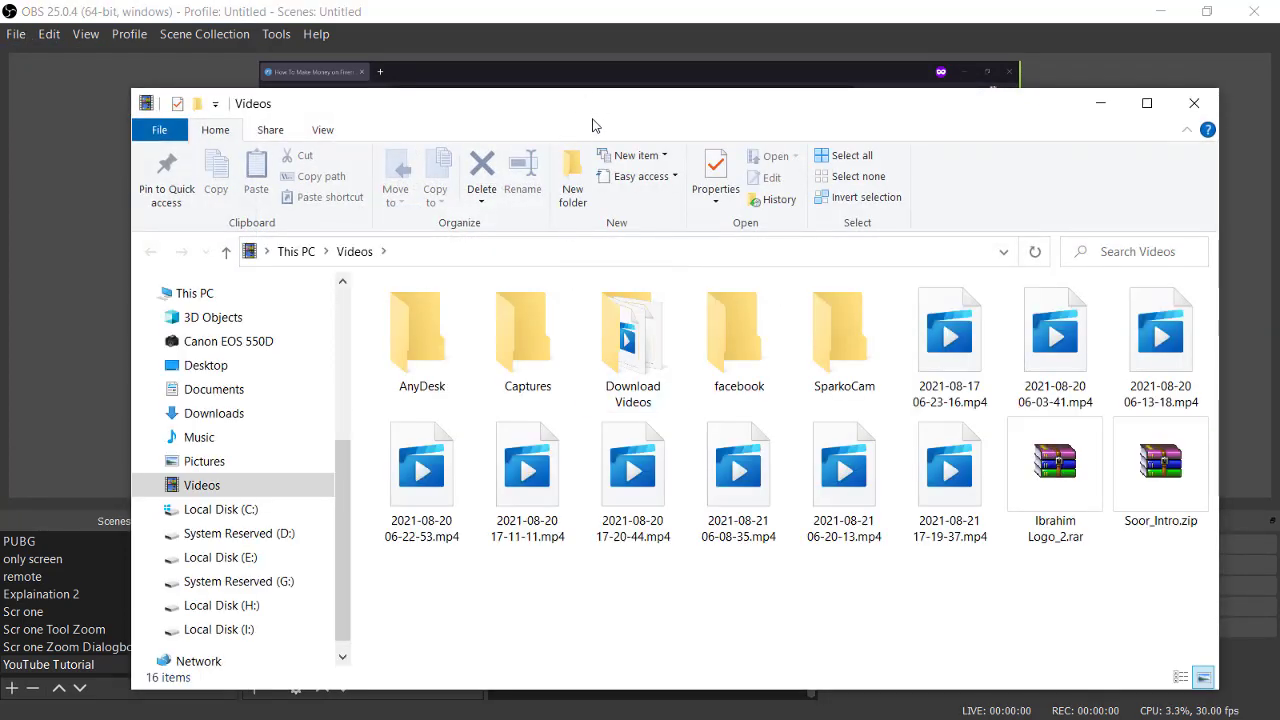
pyautogui.moveTo(593, 117); pyautogui.dragTo(542, 62)
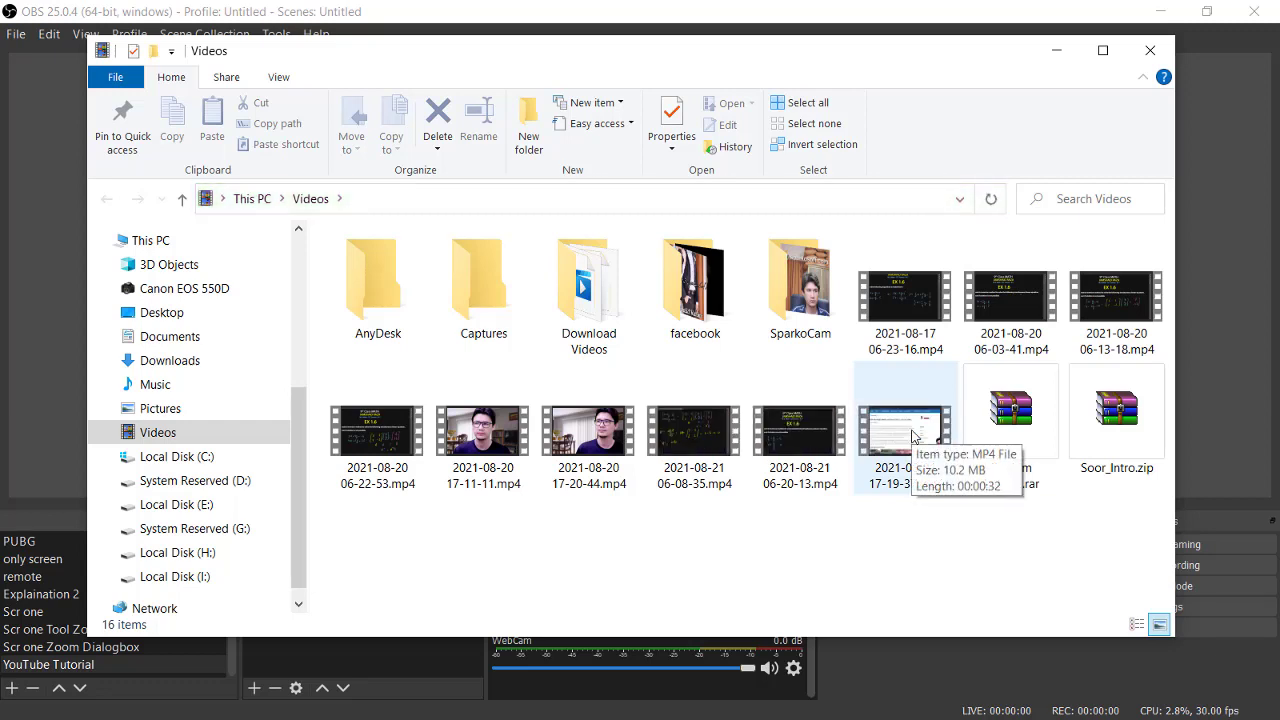
pyautogui.click(910, 438)
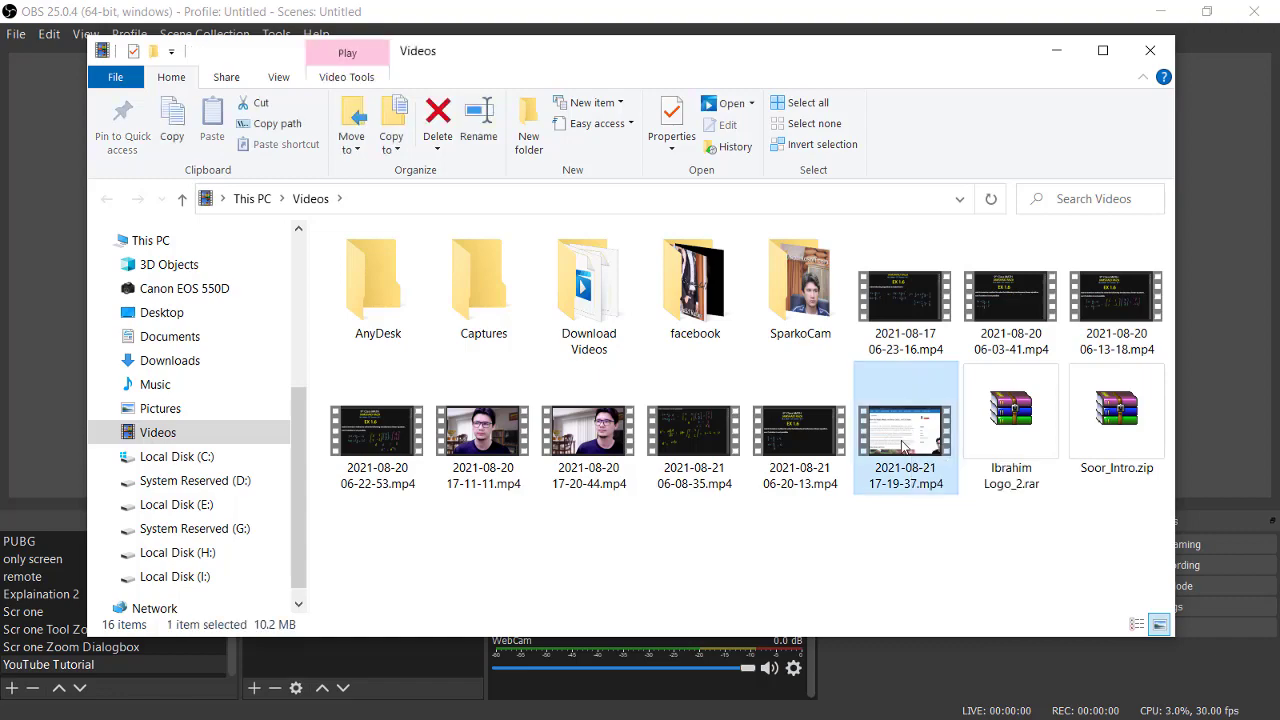
pyautogui.doubleClick(905, 448)
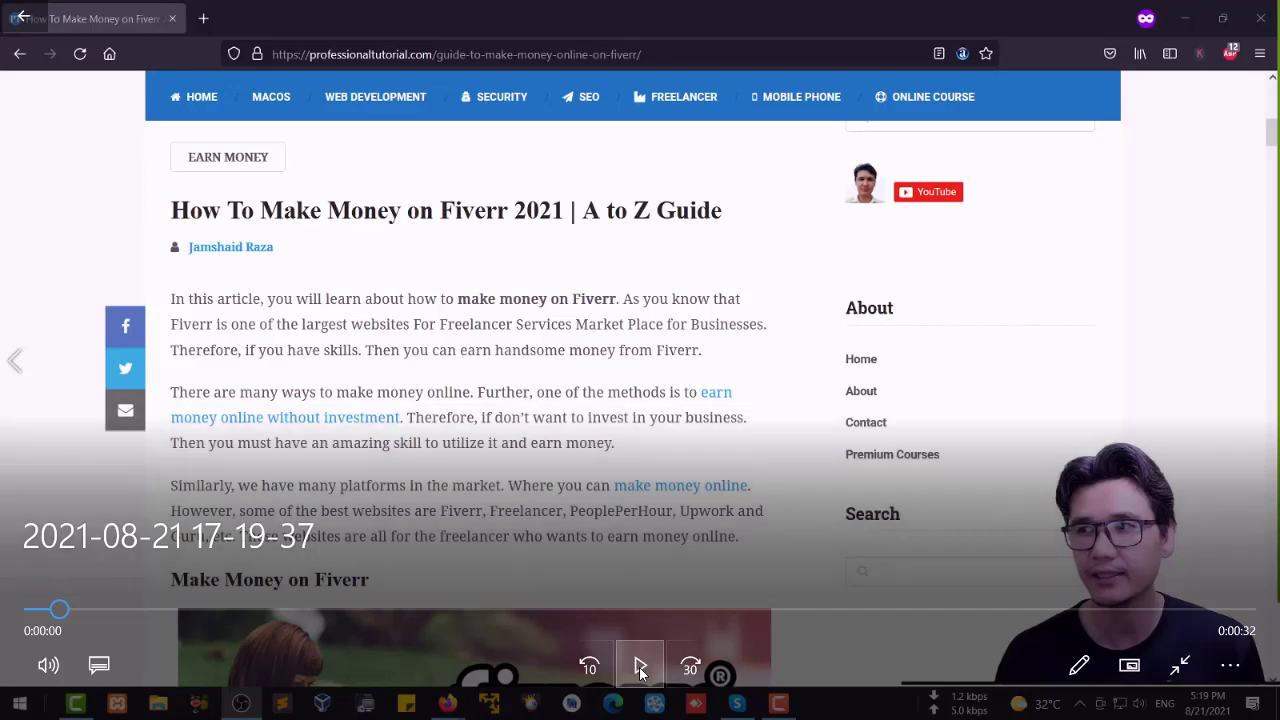
# Step: Play the recorded clip in Movies & TV, then close the player
pyautogui.click(641, 673)
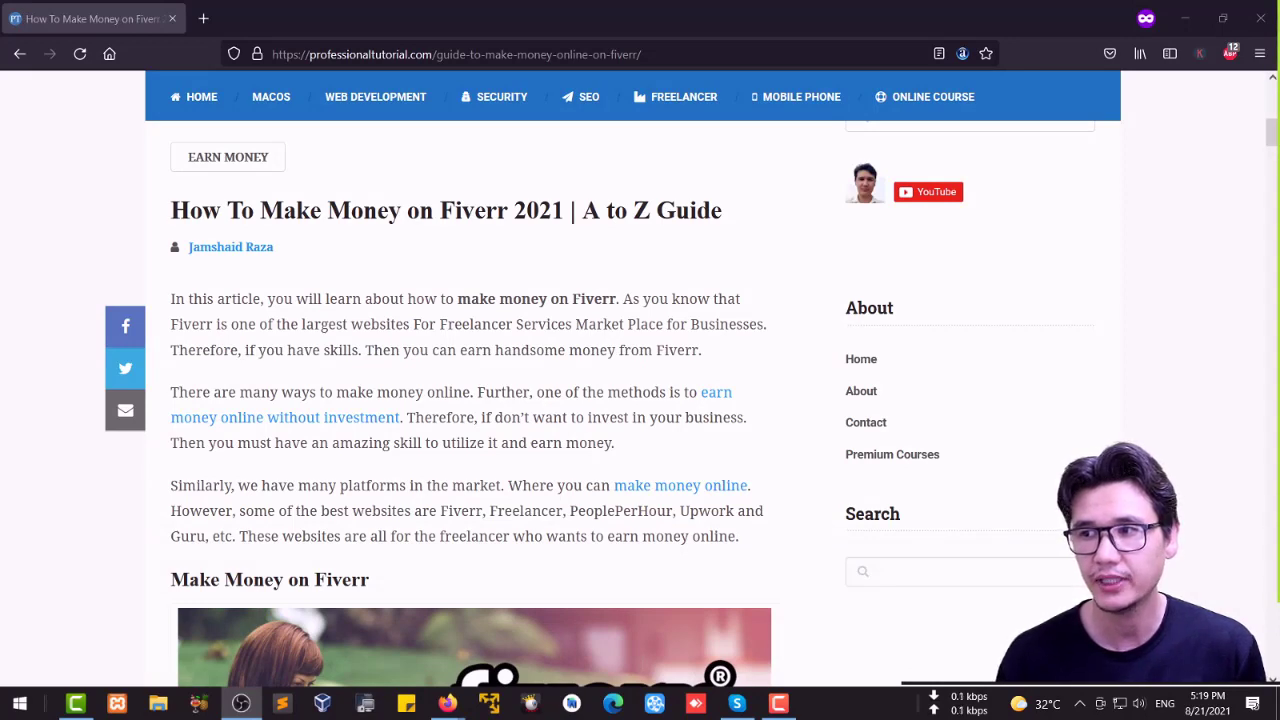
pyautogui.moveTo(803, 294)
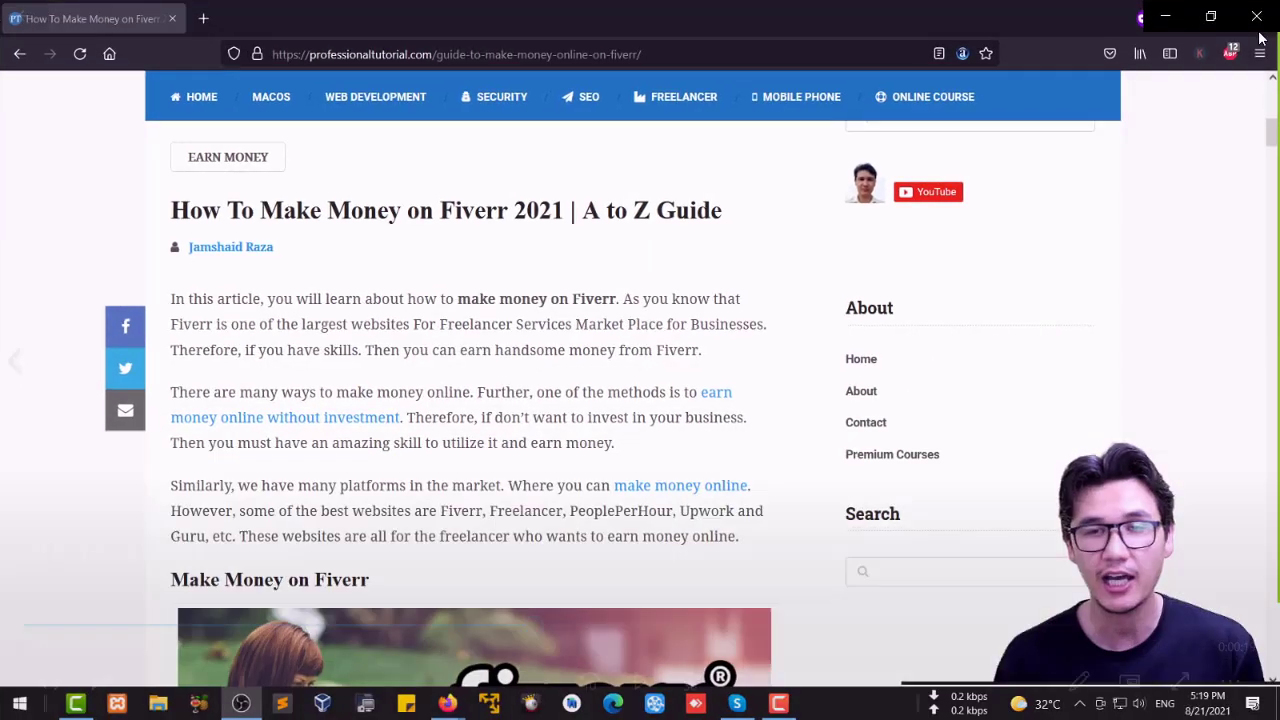
pyautogui.click(1258, 18)
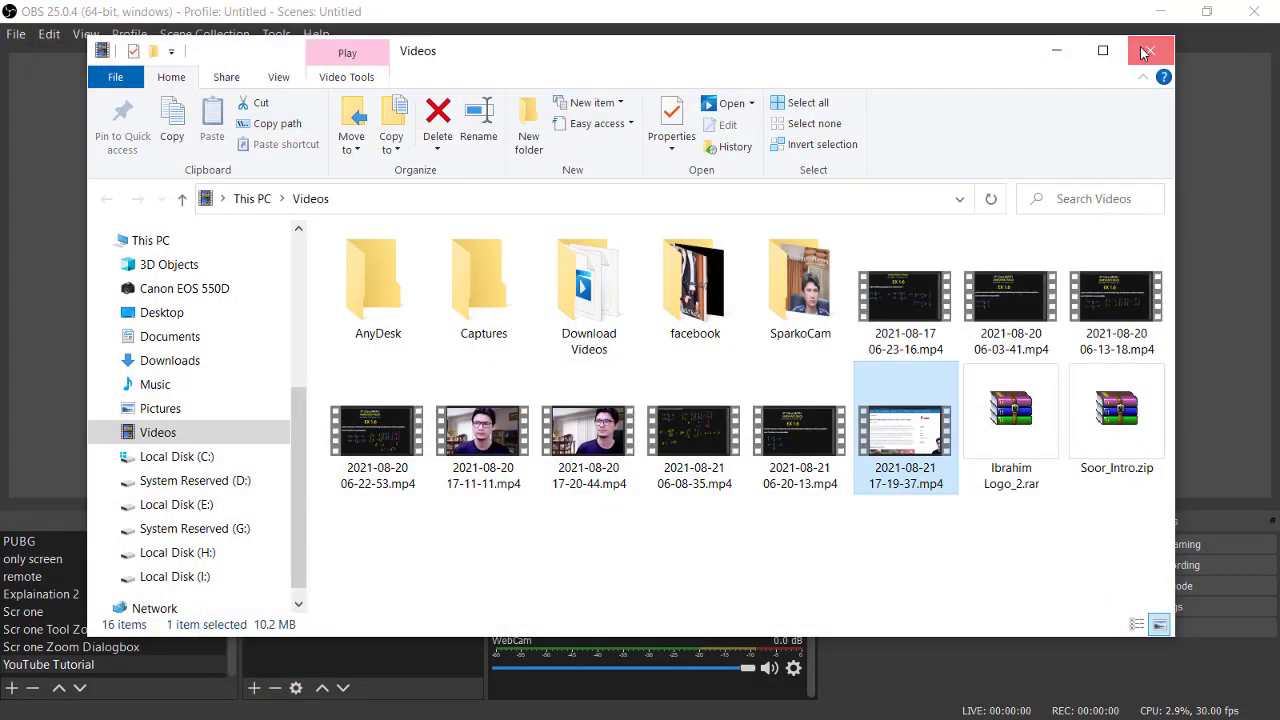
# Step: Close the Videos folder window to return to OBS Studio
pyautogui.click(1145, 52)
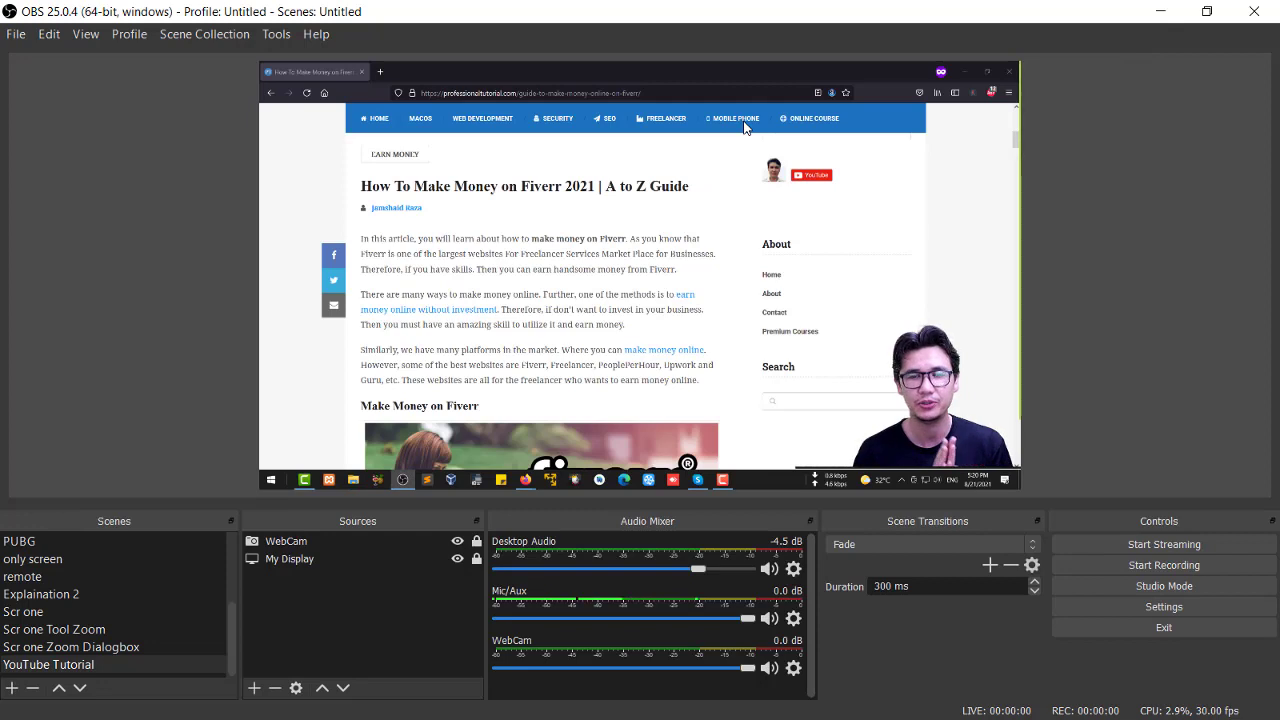